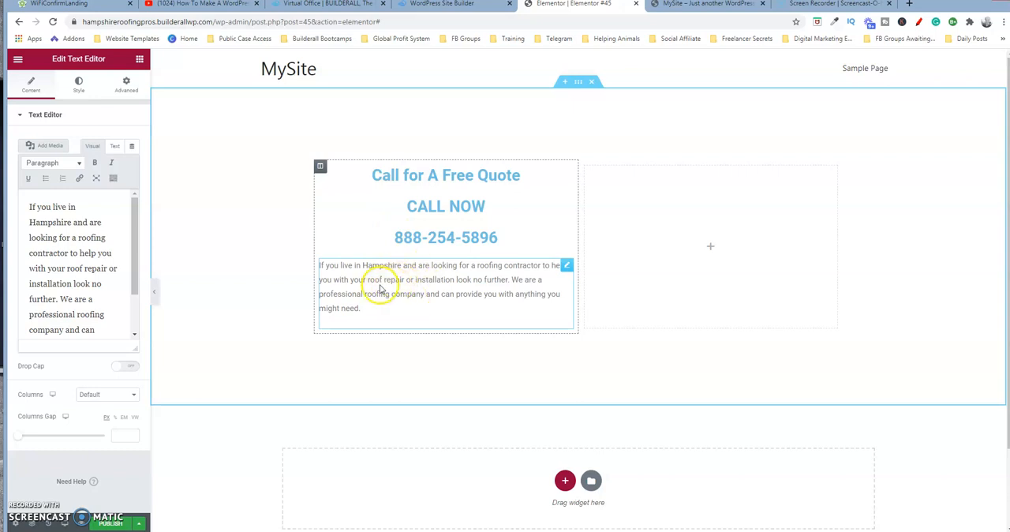
{"action": "left_click", "coordinate": [379, 286]}
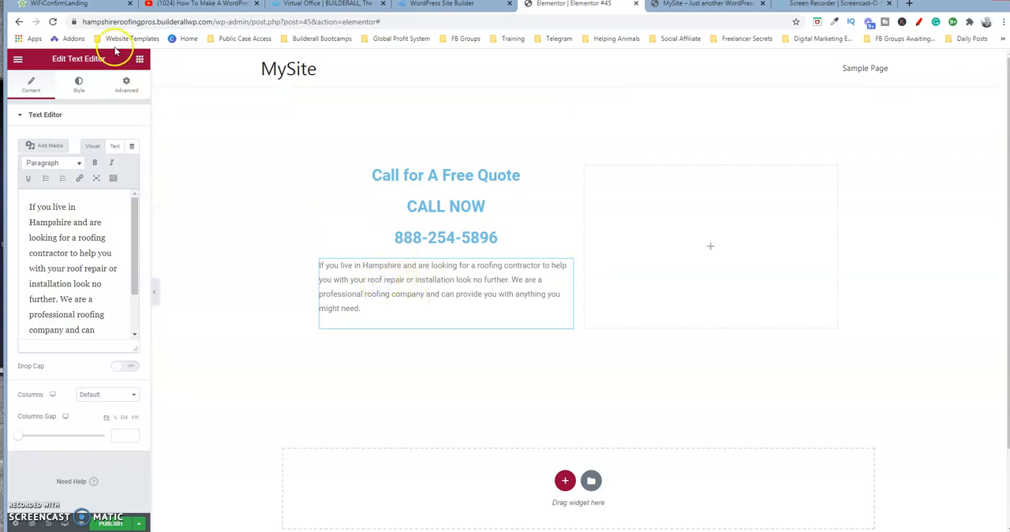
{"action": "left_click", "coordinate": [140, 63]}
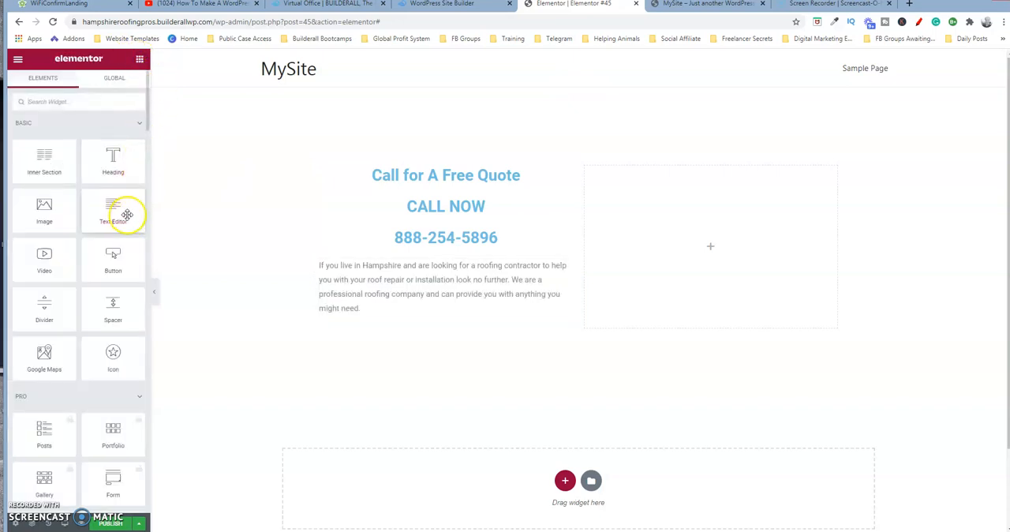
{"action": "left_click", "coordinate": [353, 280]}
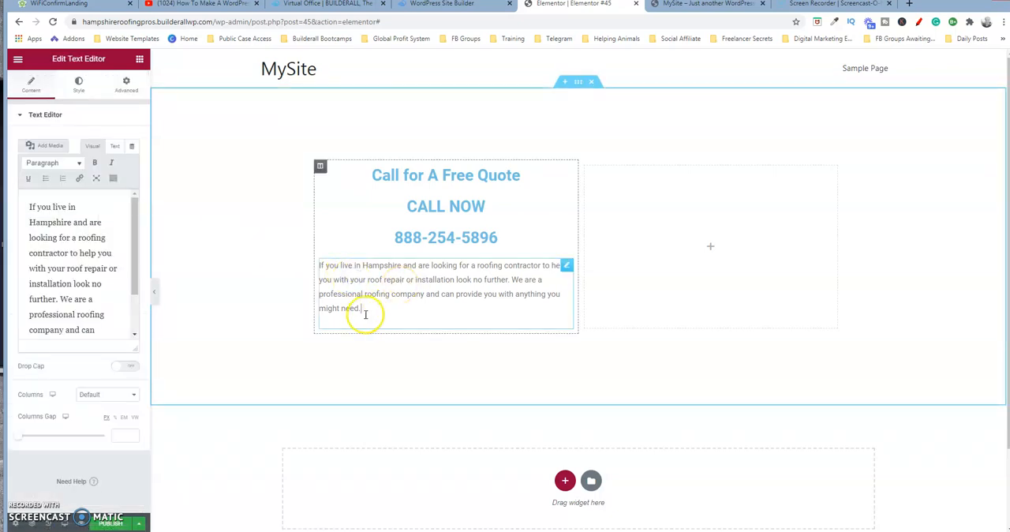
{"action": "left_click", "coordinate": [364, 279]}
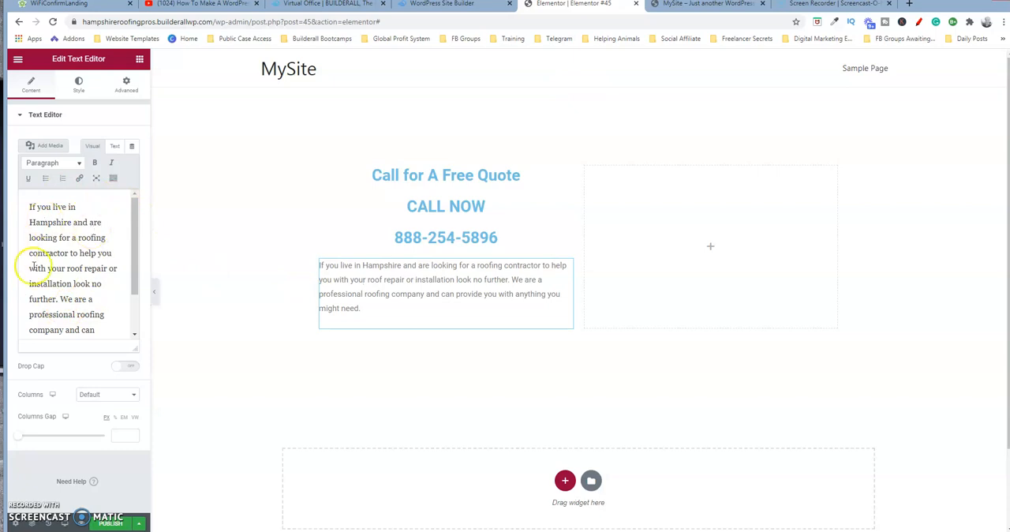
{"action": "left_click", "coordinate": [80, 227]}
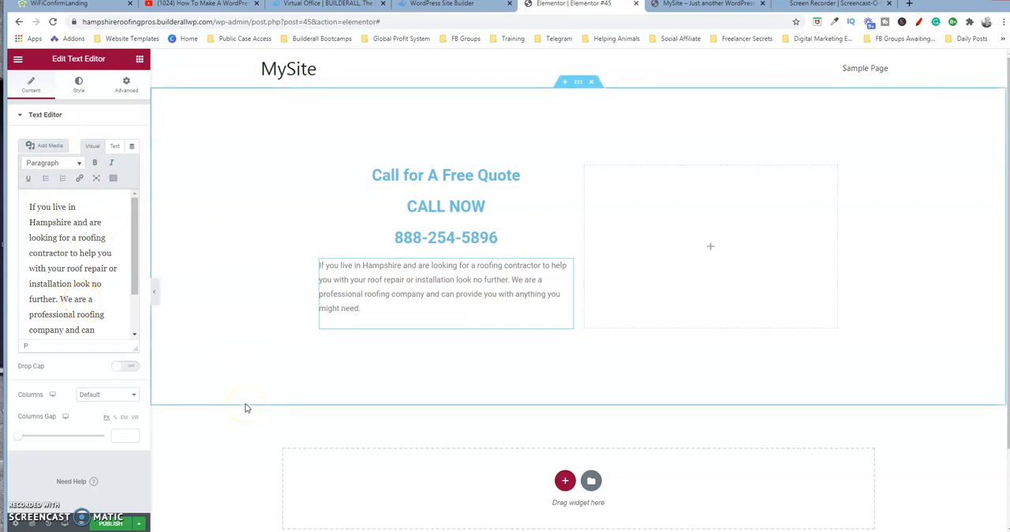
Step: Save the roofing page as a draft without publishing it
{"action": "left_click", "coordinate": [141, 523]}
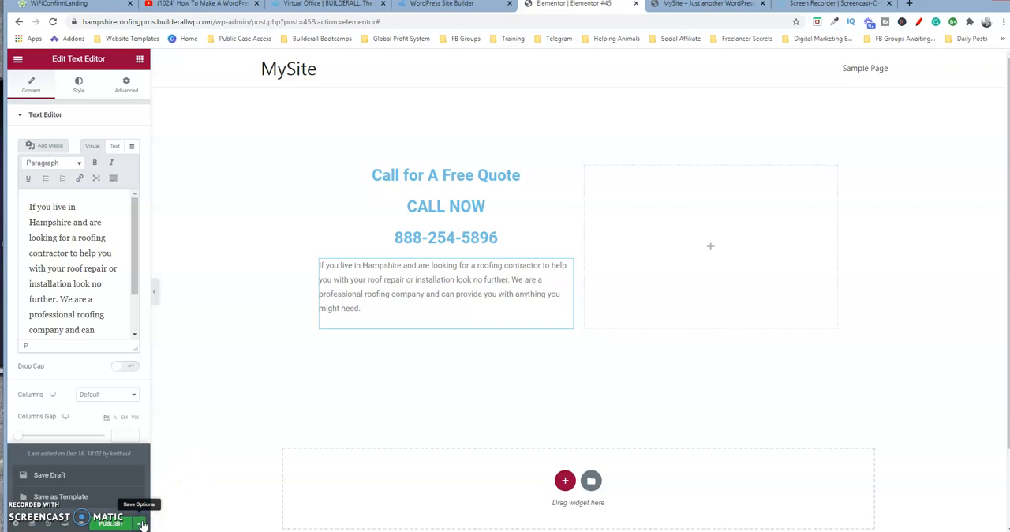
{"action": "left_click", "coordinate": [140, 525]}
{"action": "left_click", "coordinate": [64, 475]}
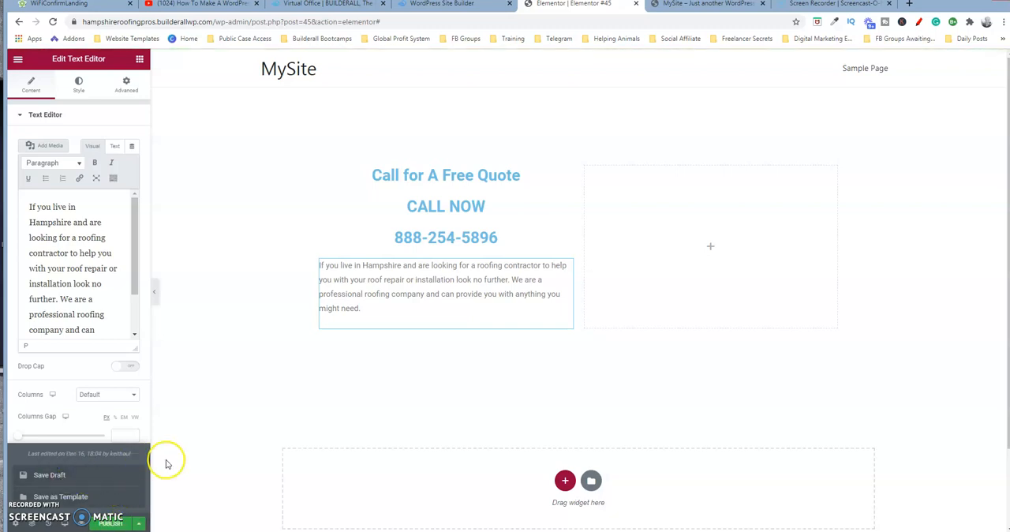
{"action": "left_click", "coordinate": [140, 524]}
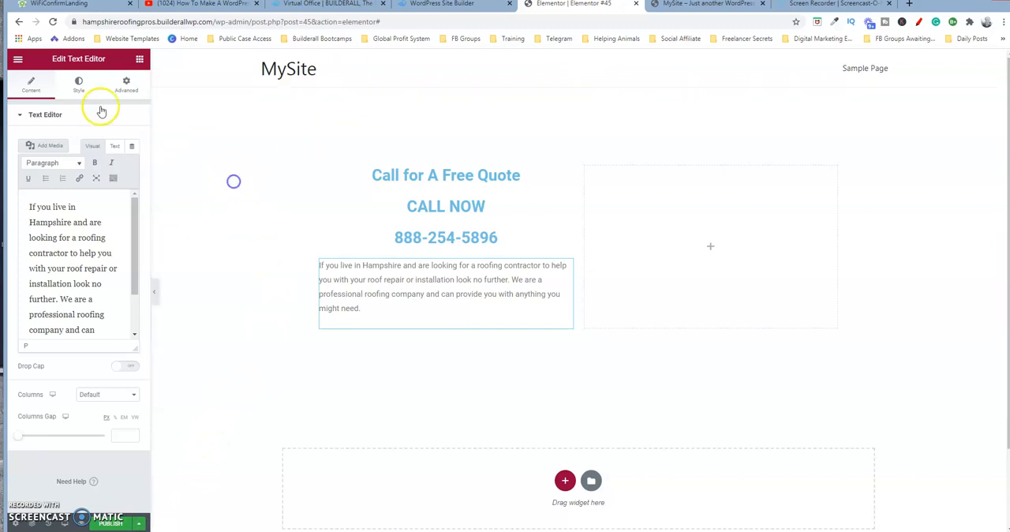
Step: Exit the Elementor editor to the WordPress dashboard and go back to the list of all pages
{"action": "left_click", "coordinate": [18, 60]}
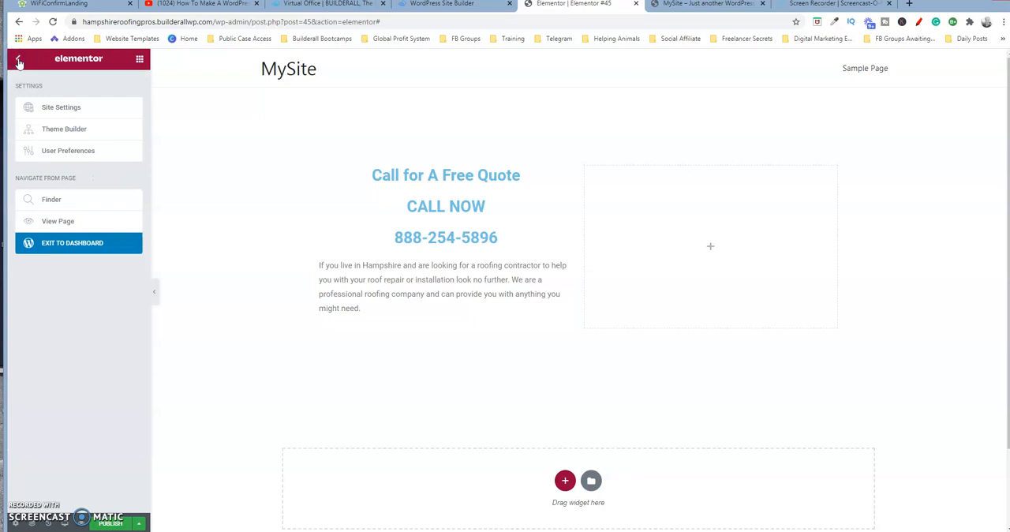
{"action": "left_click", "coordinate": [70, 242]}
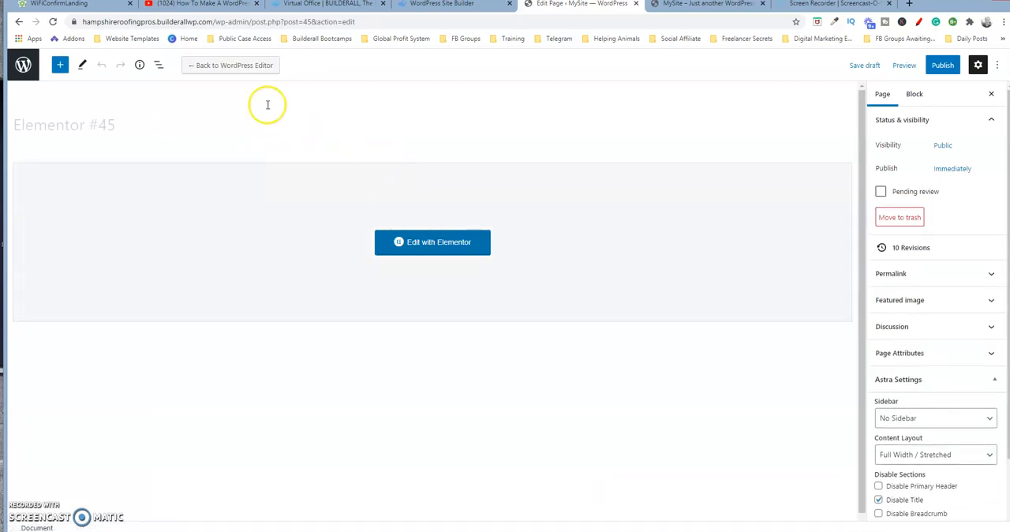
{"action": "left_click", "coordinate": [22, 65]}
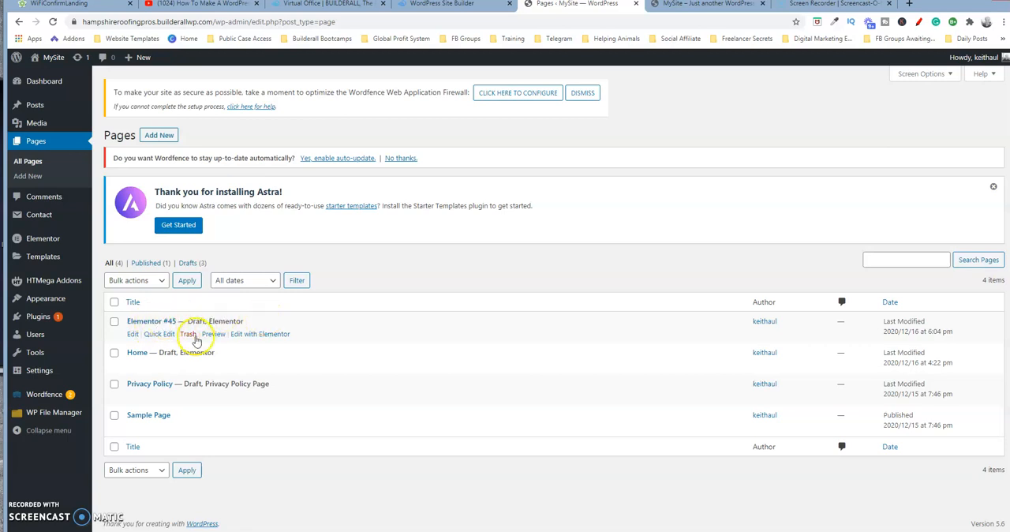
{"action": "left_click", "coordinate": [131, 334]}
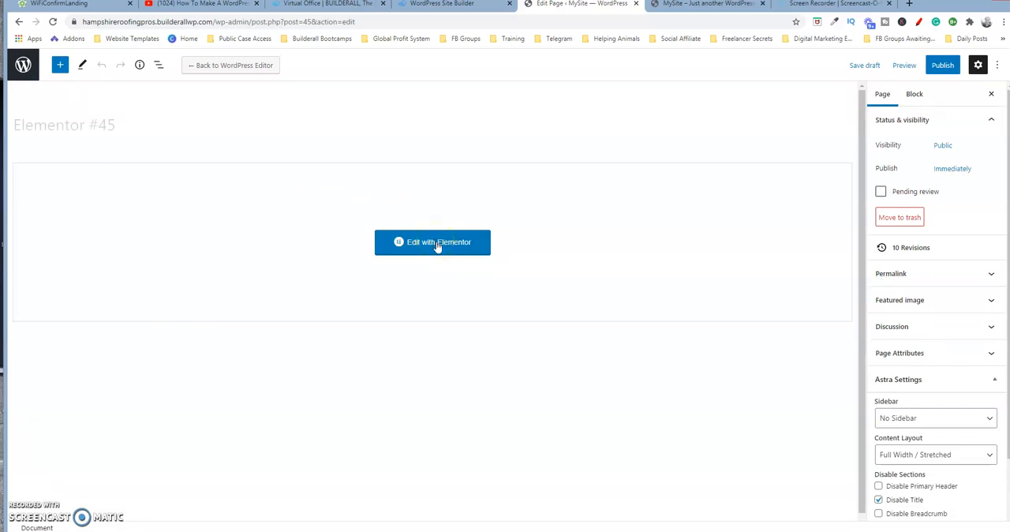
{"action": "left_click", "coordinate": [438, 245]}
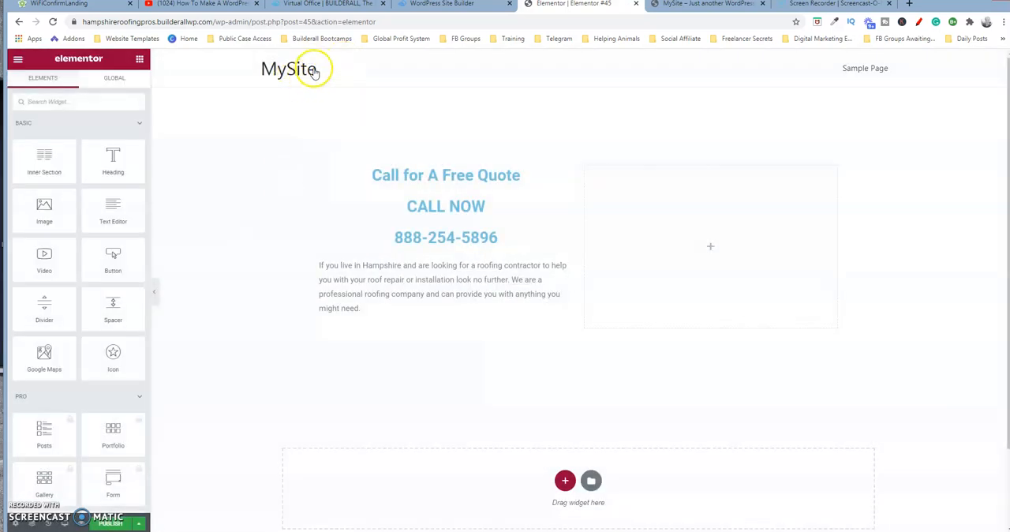
{"action": "left_click", "coordinate": [289, 69]}
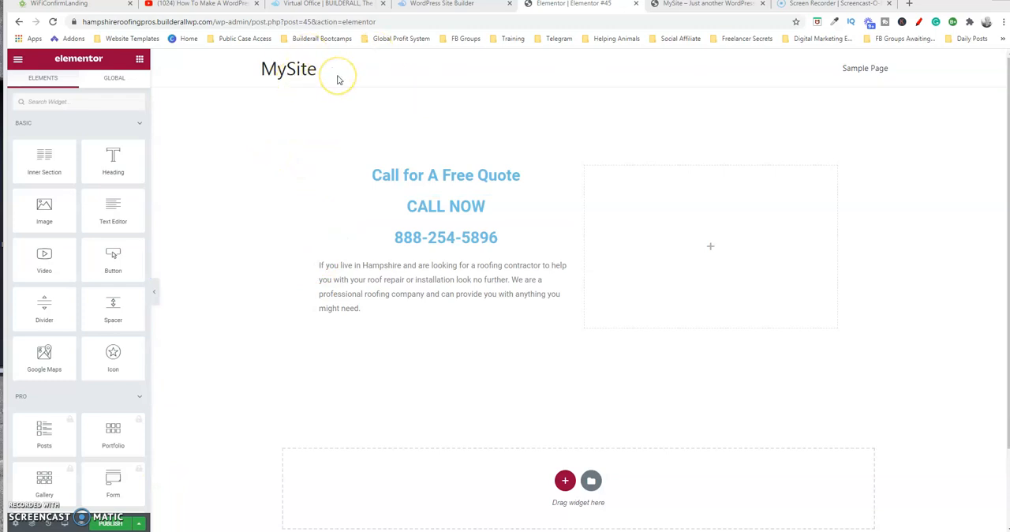
{"action": "left_click", "coordinate": [17, 62]}
{"action": "left_click", "coordinate": [79, 244]}
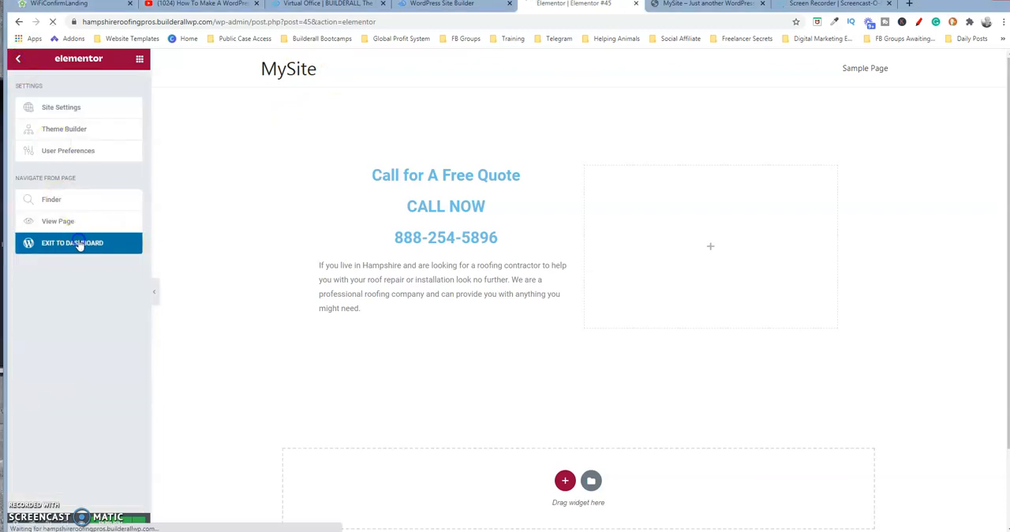
{"action": "left_click", "coordinate": [237, 246]}
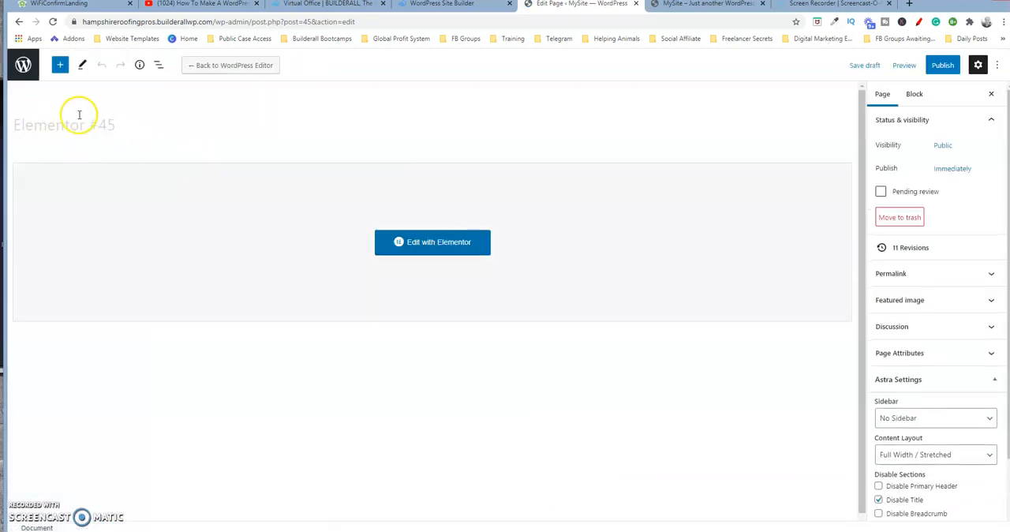
{"action": "left_click", "coordinate": [23, 65]}
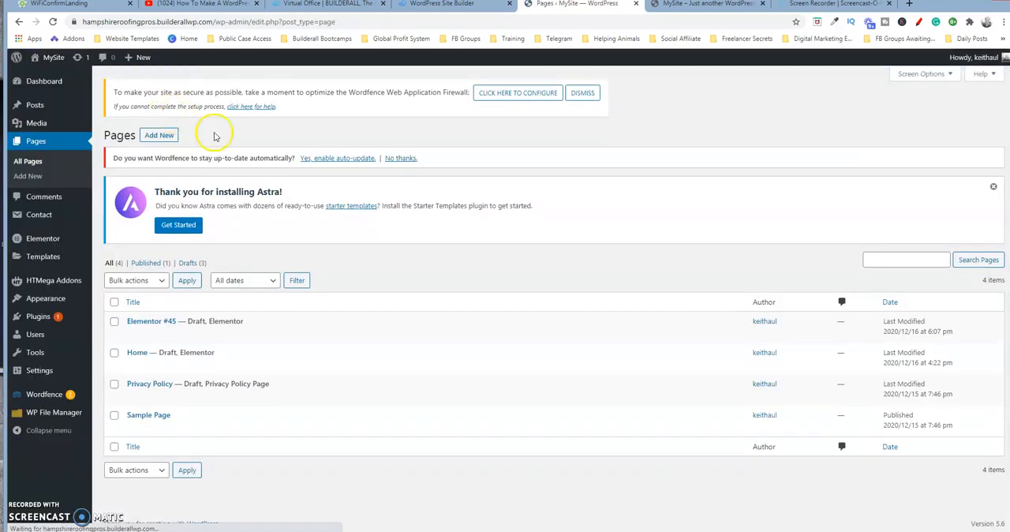
Step: Rename the Elementor #45 page to "Home 2" and save it as a draft
{"action": "left_click", "coordinate": [155, 323]}
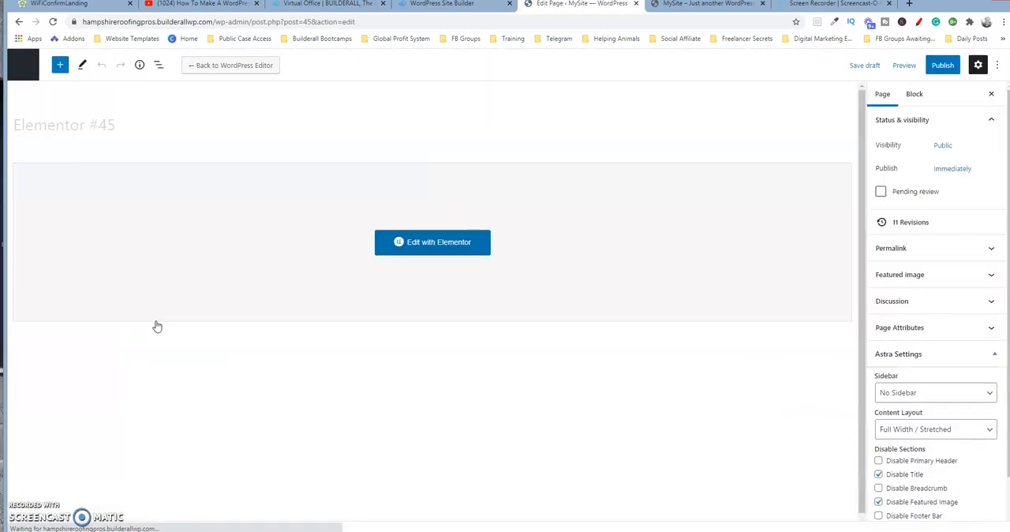
{"action": "left_click_drag", "start_coordinate": [124, 123], "coordinate": [6, 147]}
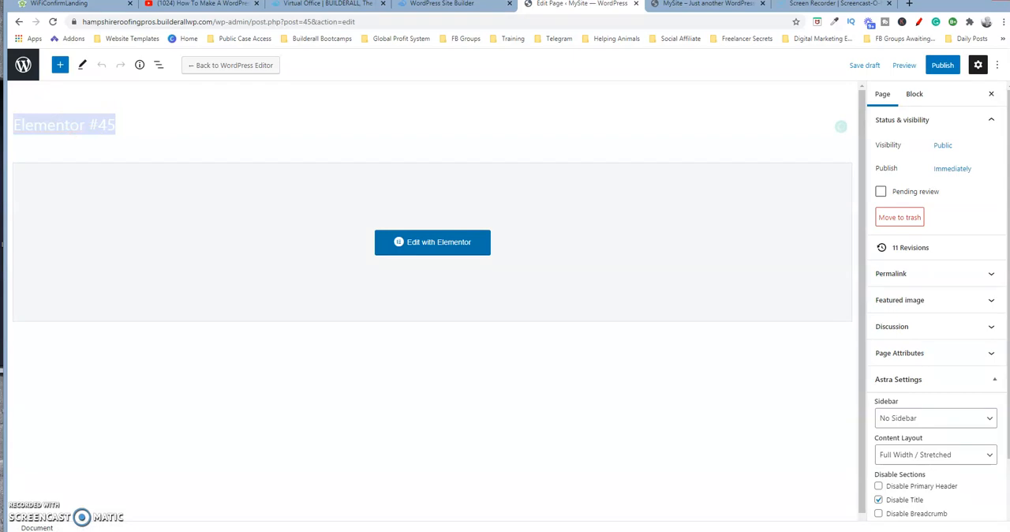
{"action": "type", "text": "Home 2"}
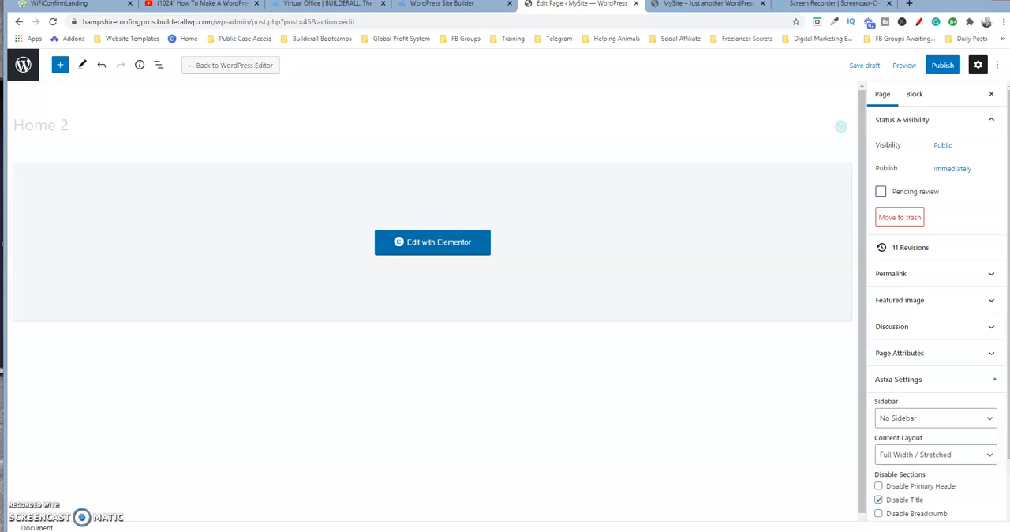
{"action": "left_click", "coordinate": [100, 126]}
{"action": "left_click", "coordinate": [869, 66]}
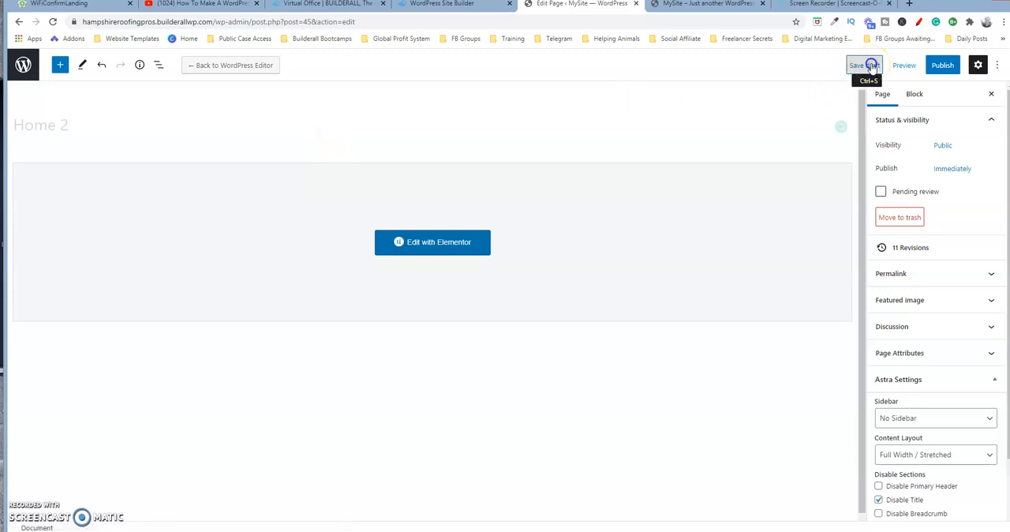
{"action": "left_click", "coordinate": [868, 65]}
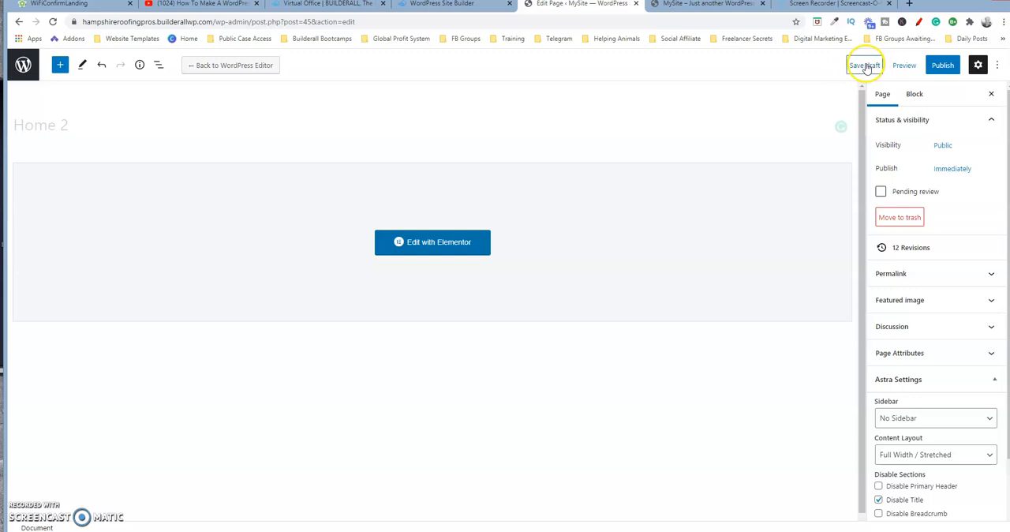
Step: Leave the page editor and open the list of existing contact forms
{"action": "left_click", "coordinate": [21, 70]}
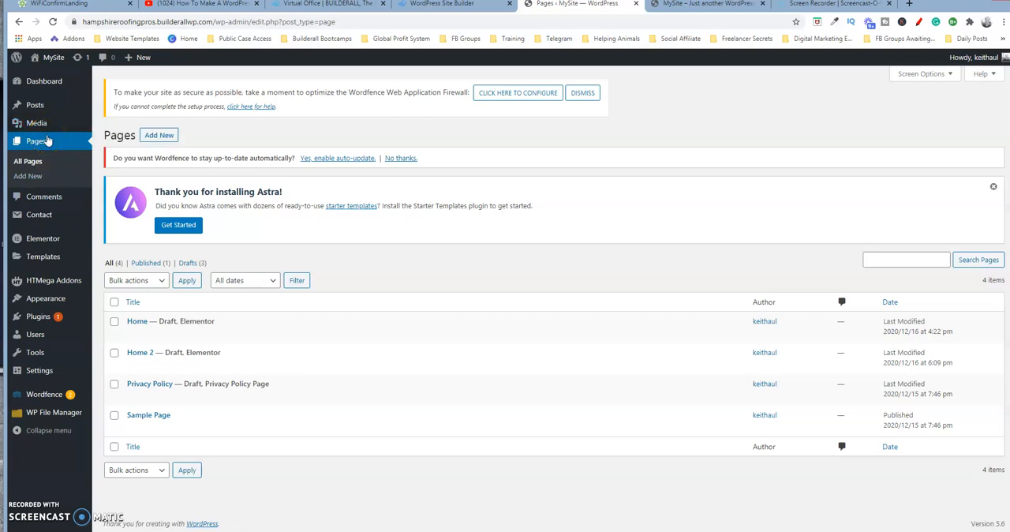
{"action": "mouse_move", "coordinate": [67, 252]}
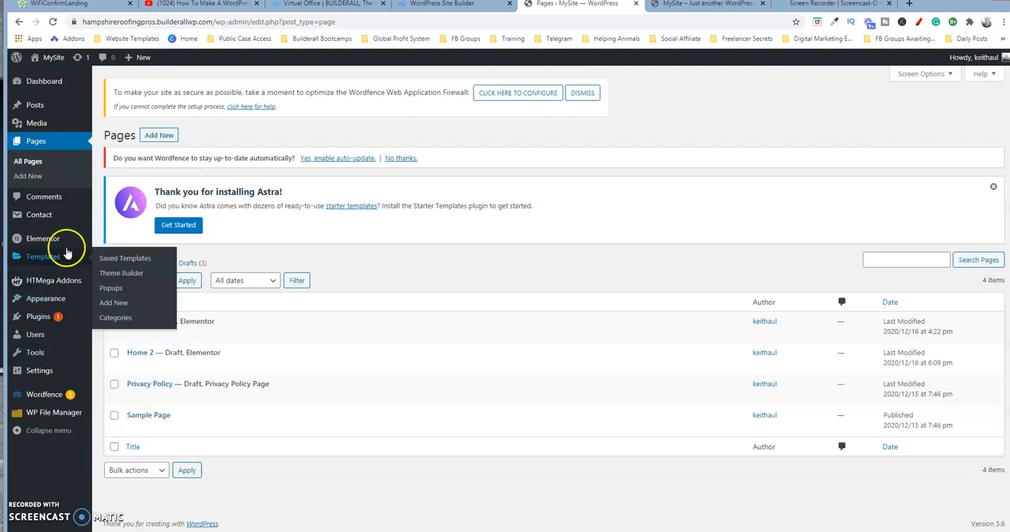
{"action": "mouse_move", "coordinate": [34, 215]}
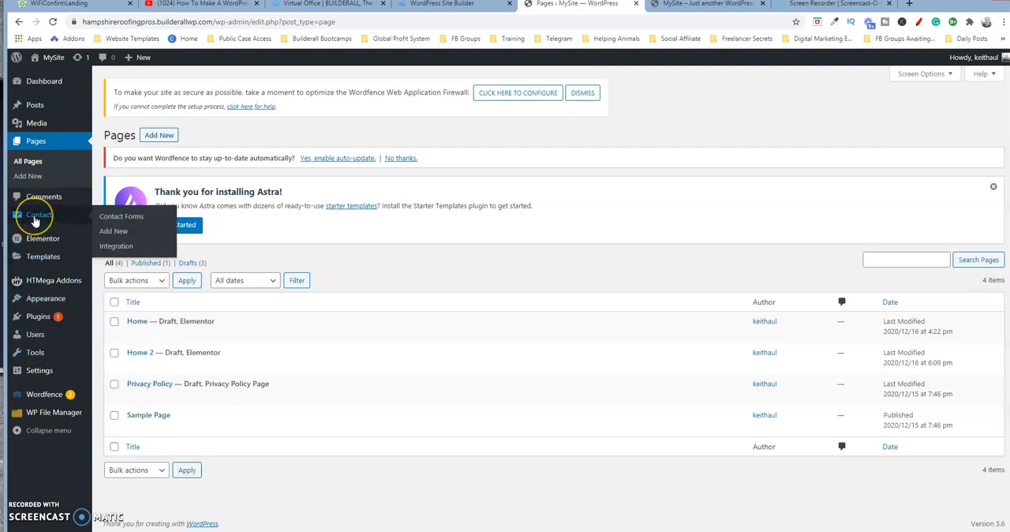
{"action": "left_click", "coordinate": [120, 219]}
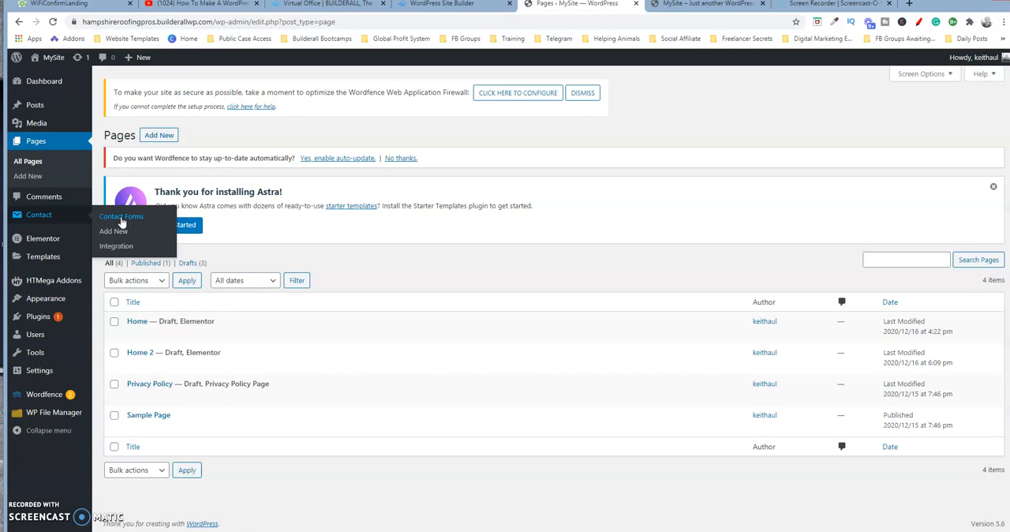
{"action": "left_click", "coordinate": [116, 231]}
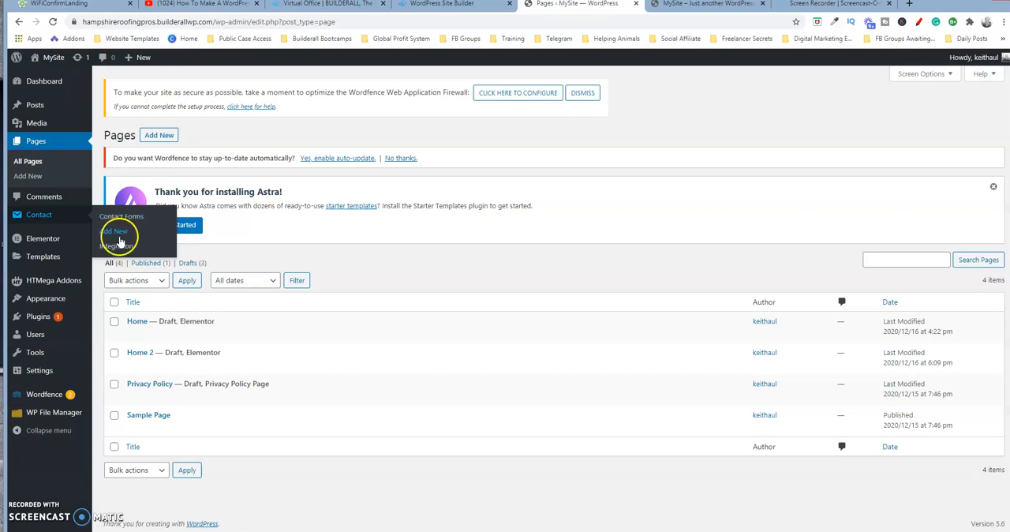
{"action": "left_click", "coordinate": [127, 216]}
{"action": "left_click", "coordinate": [125, 219]}
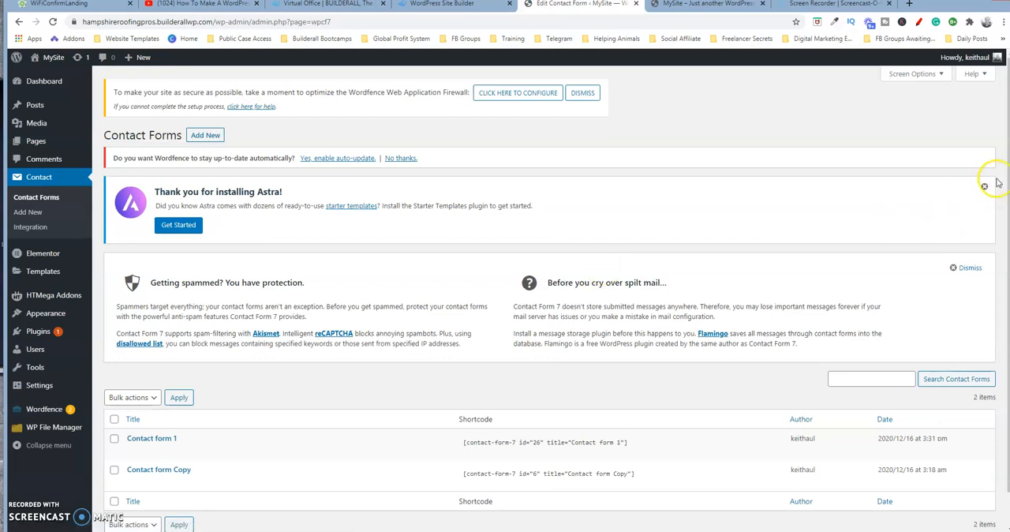
Step: Duplicate Contact form 1 and change the copy's title to "Contact form Hampshire Roofing Pros"
{"action": "mouse_move", "coordinate": [333, 441]}
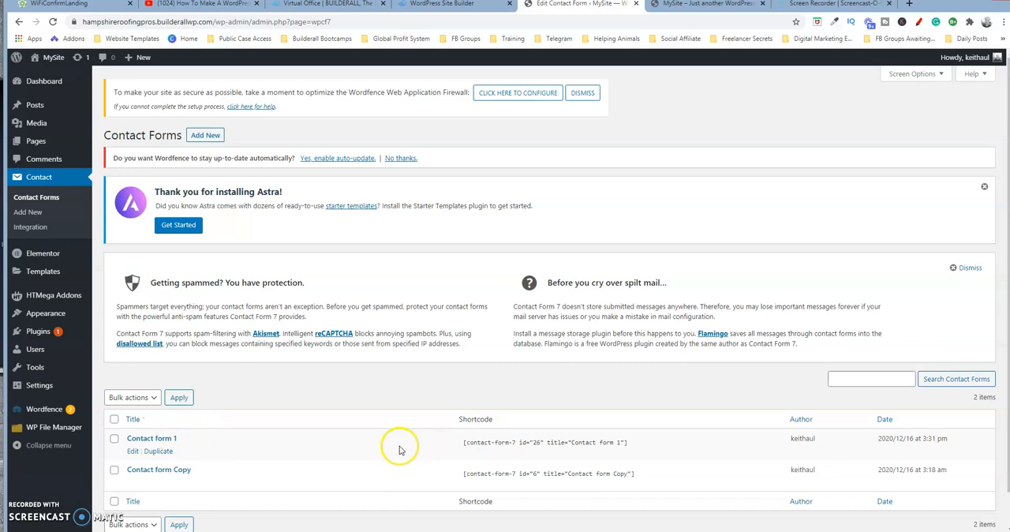
{"action": "left_click", "coordinate": [159, 452]}
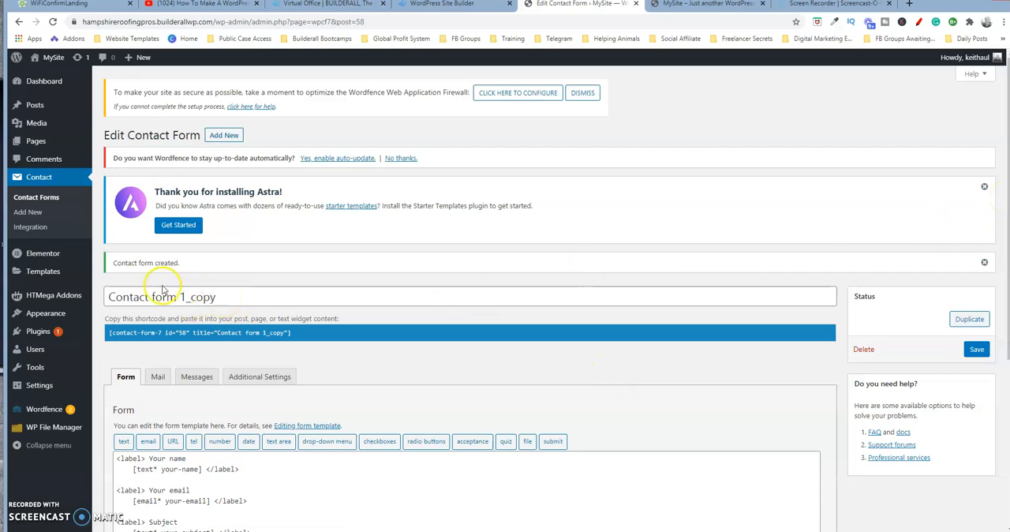
{"action": "left_click", "coordinate": [237, 297]}
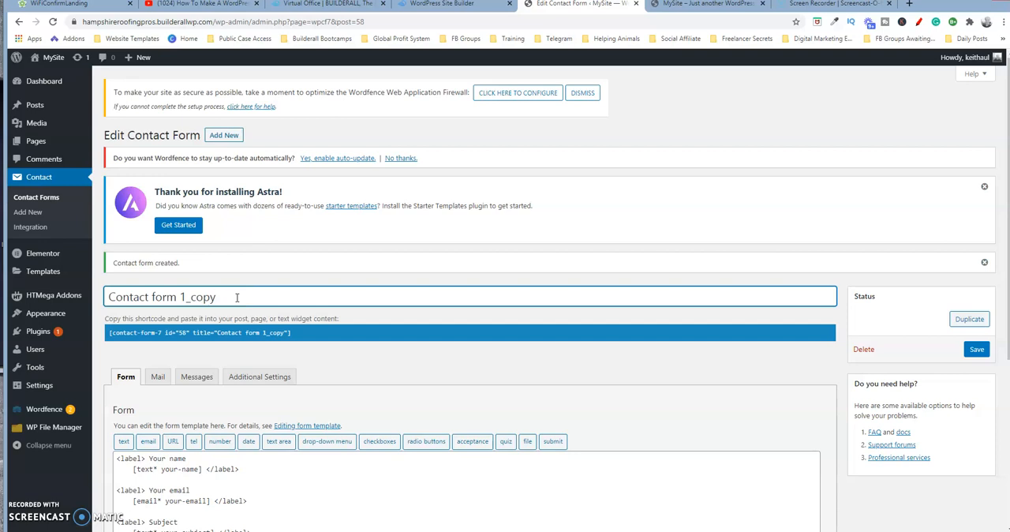
{"action": "key", "text": "BackSpace"}
{"action": "key", "text": "BackSpace"}
{"action": "key", "text": "BackSpace"}
{"action": "key", "text": "BackSpace"}
{"action": "key", "text": "BackSpace"}
{"action": "key", "text": "BackSpace"}
{"action": "type", "text": "H"}
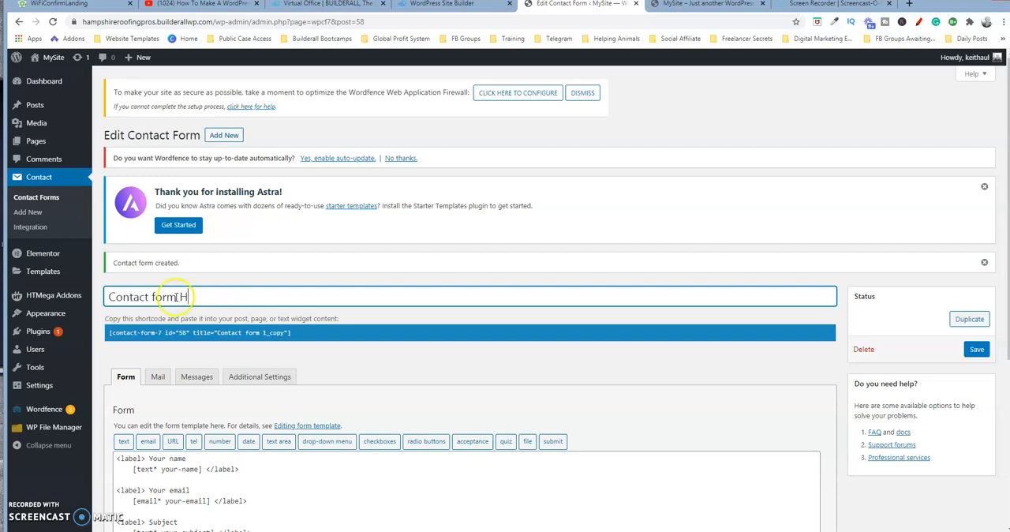
{"action": "type", "text": "ampshire R"}
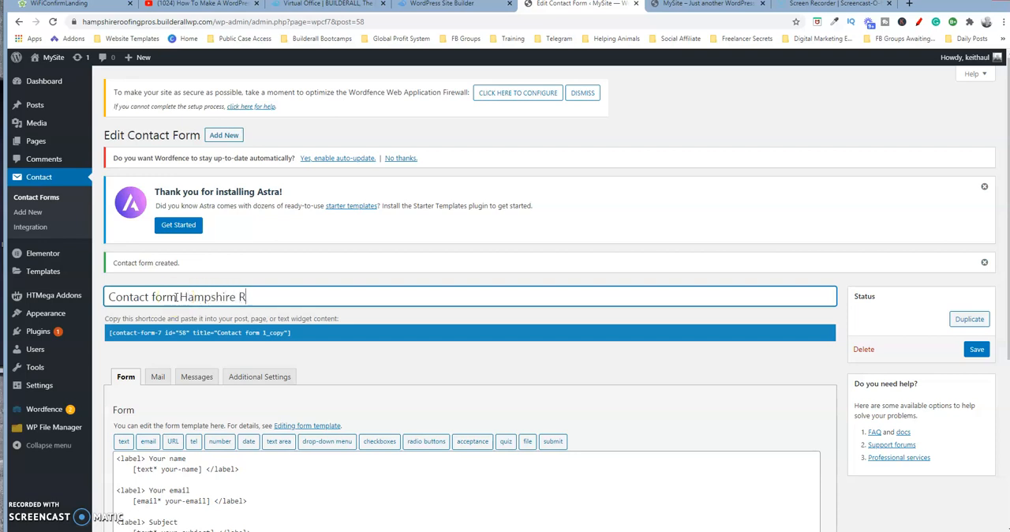
{"action": "type", "text": "oofing Pros"}
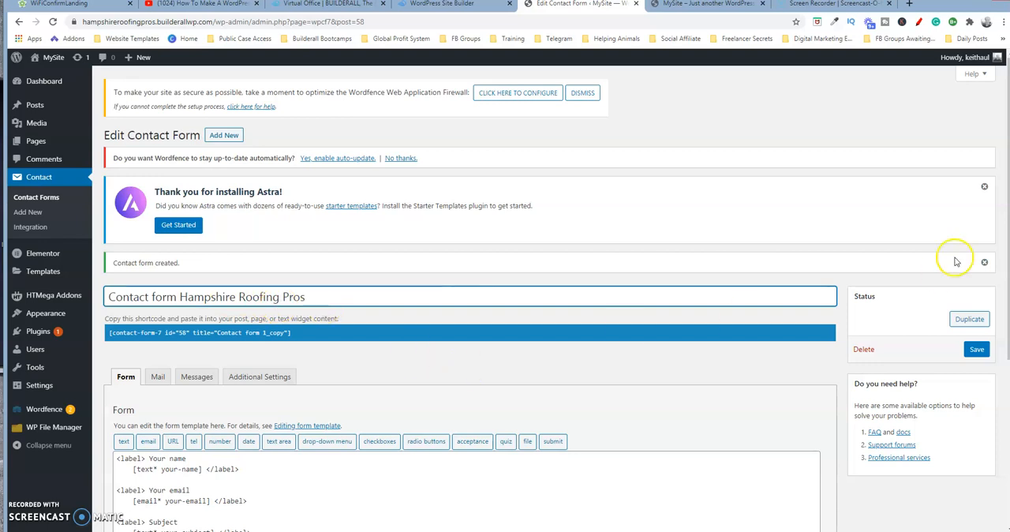
{"action": "scroll", "coordinate": [999, 282], "scroll_direction": "down", "scroll_amount": 3}
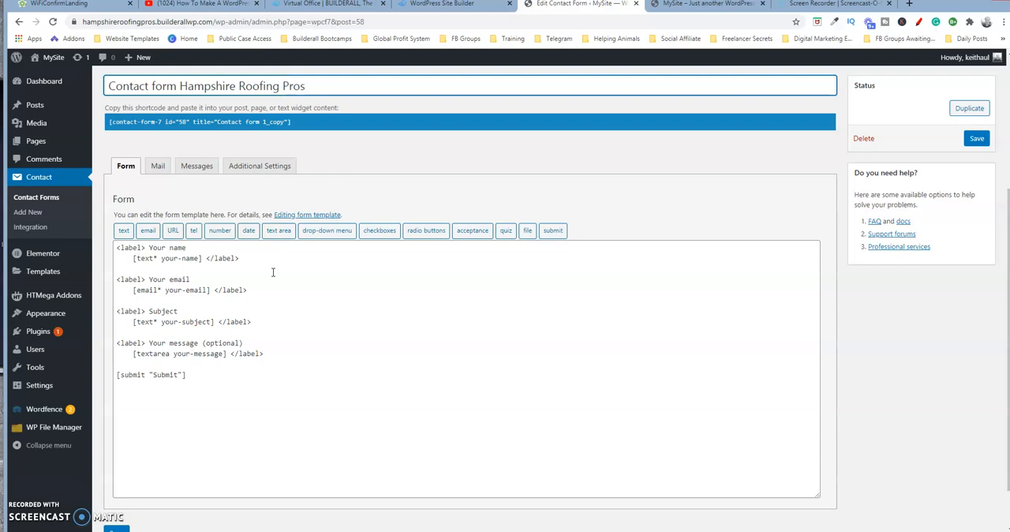
Step: Remove the existing [text* your-name] tag from under the "Your name" label in the form template
{"action": "left_click", "coordinate": [138, 248]}
{"action": "left_click", "coordinate": [202, 258]}
{"action": "left_click_drag", "start_coordinate": [202, 258], "coordinate": [167, 258]}
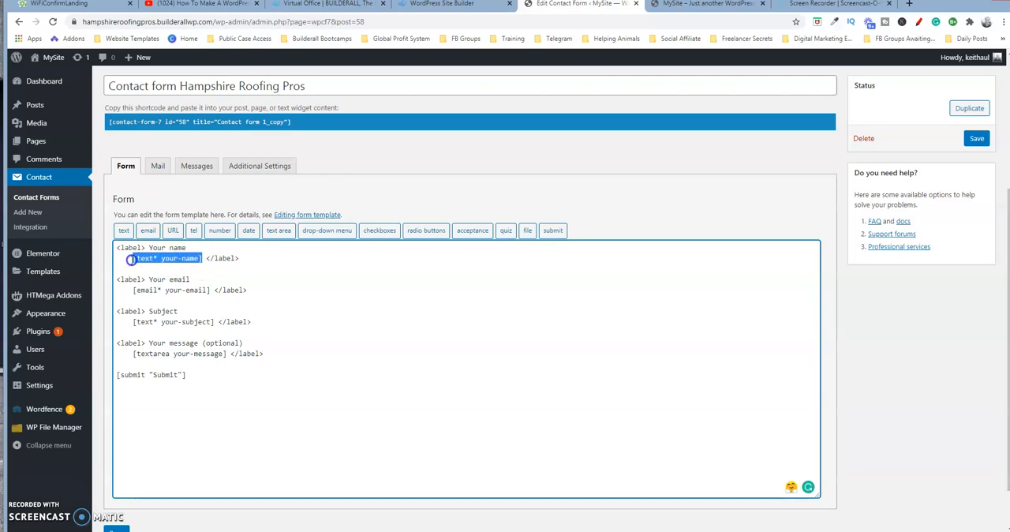
{"action": "mouse_move", "coordinate": [86, 261]}
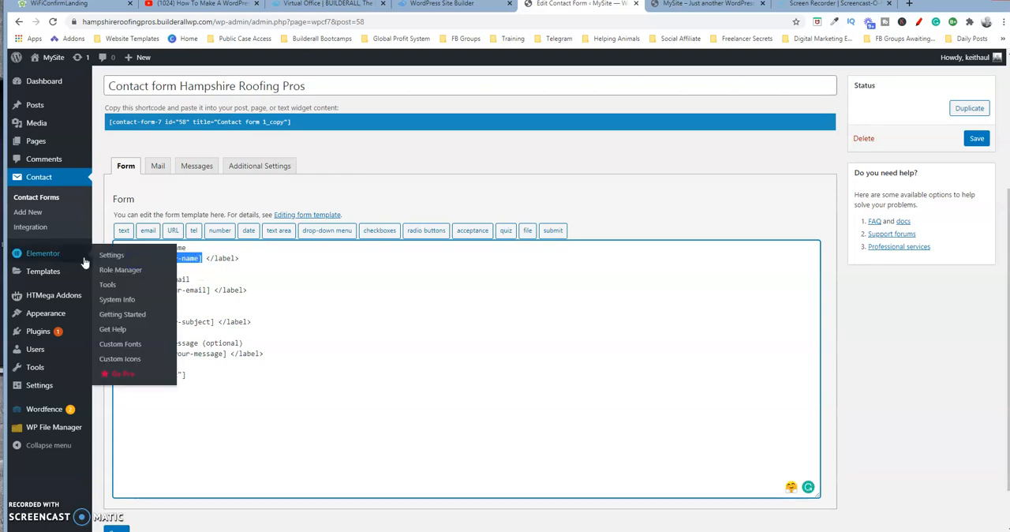
{"action": "key", "text": "BackSpace"}
{"action": "left_click", "coordinate": [240, 255]}
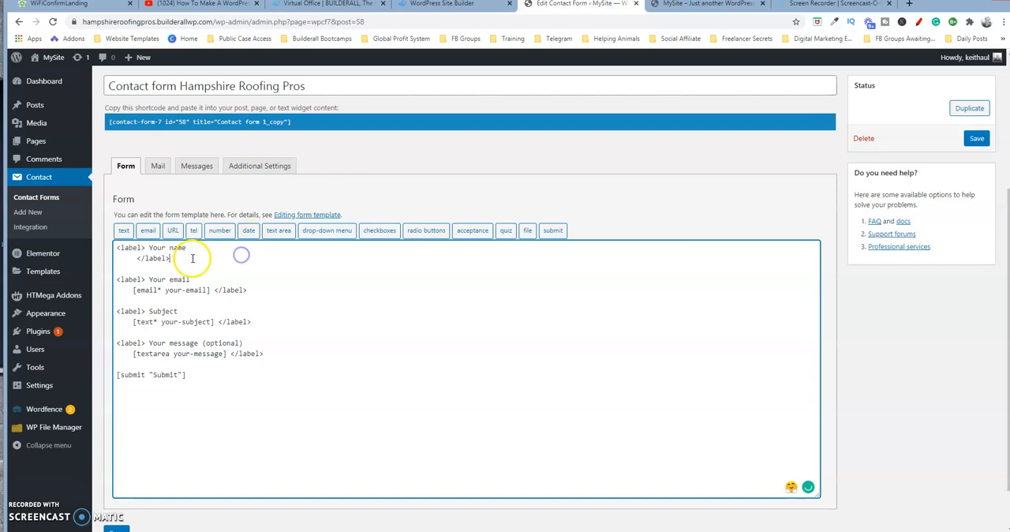
Step: Start a text form tag for the name label, make it a required field and name it "Name"
{"action": "left_click", "coordinate": [124, 231]}
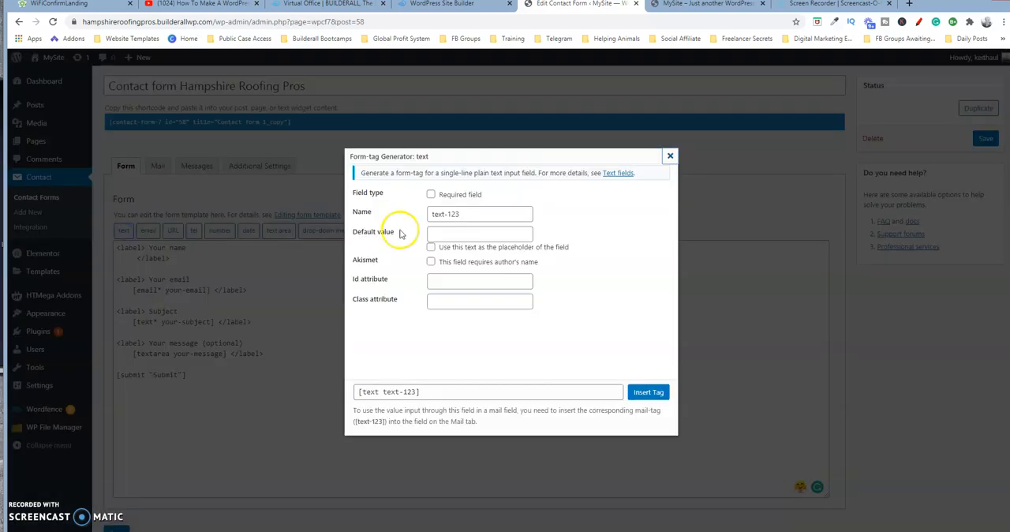
{"action": "left_click", "coordinate": [432, 195]}
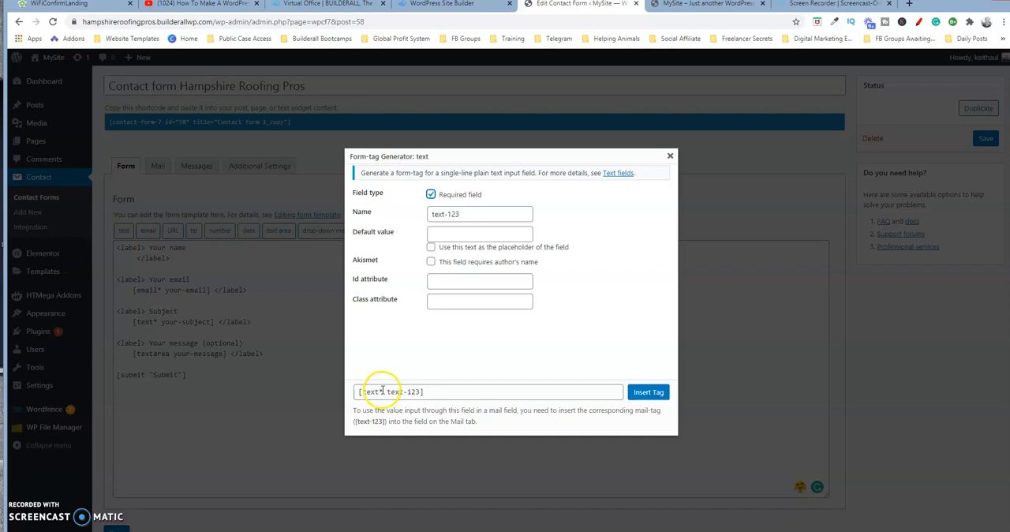
{"action": "left_click", "coordinate": [432, 196]}
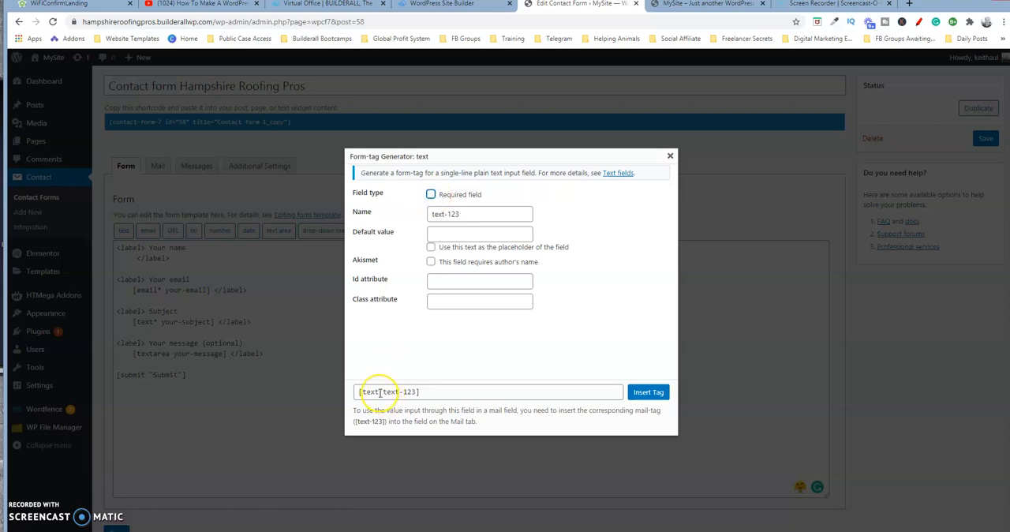
{"action": "left_click", "coordinate": [431, 194]}
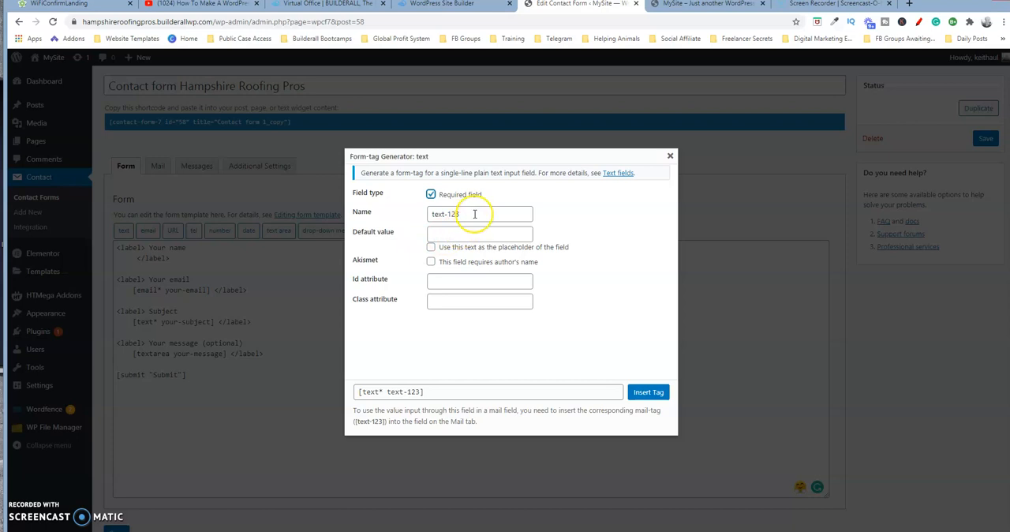
{"action": "left_click_drag", "start_coordinate": [475, 214], "coordinate": [430, 215]}
{"action": "type", "text": "Name"}
{"action": "key", "text": "Tab"}
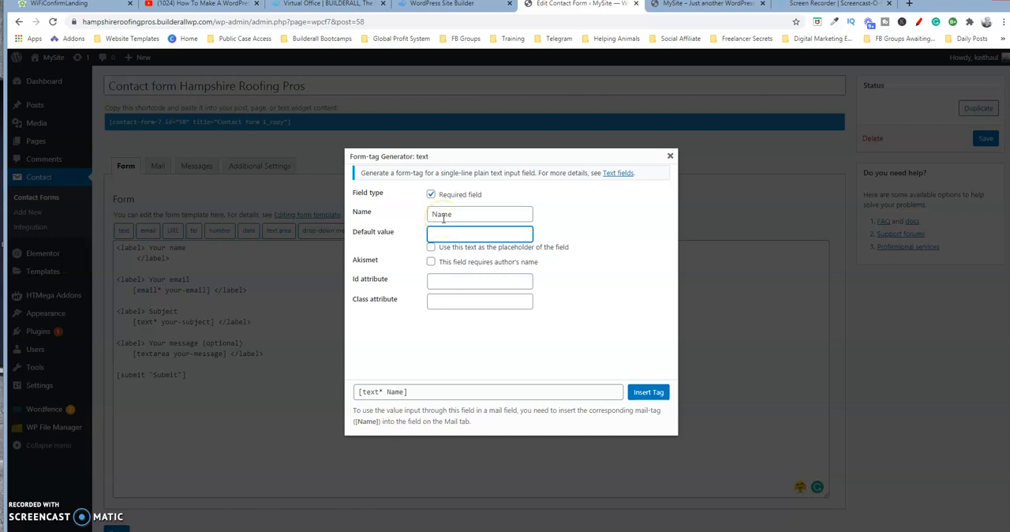
Step: Give the Name tag the default value "Your Name", use it as the placeholder and insert the tag into the form
{"action": "type", "text": "Your Name"}
{"action": "key", "text": "Tab"}
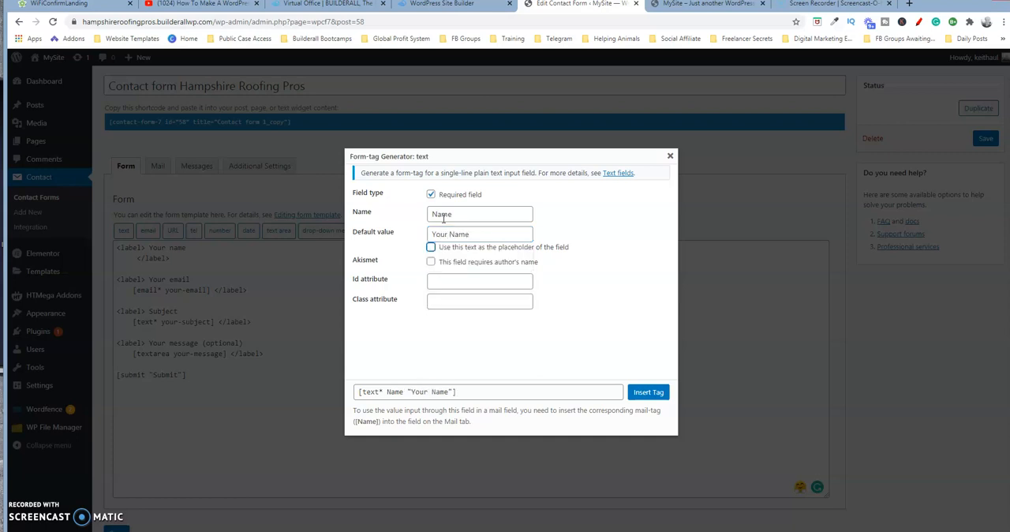
{"action": "left_click", "coordinate": [431, 248]}
{"action": "left_click", "coordinate": [411, 347]}
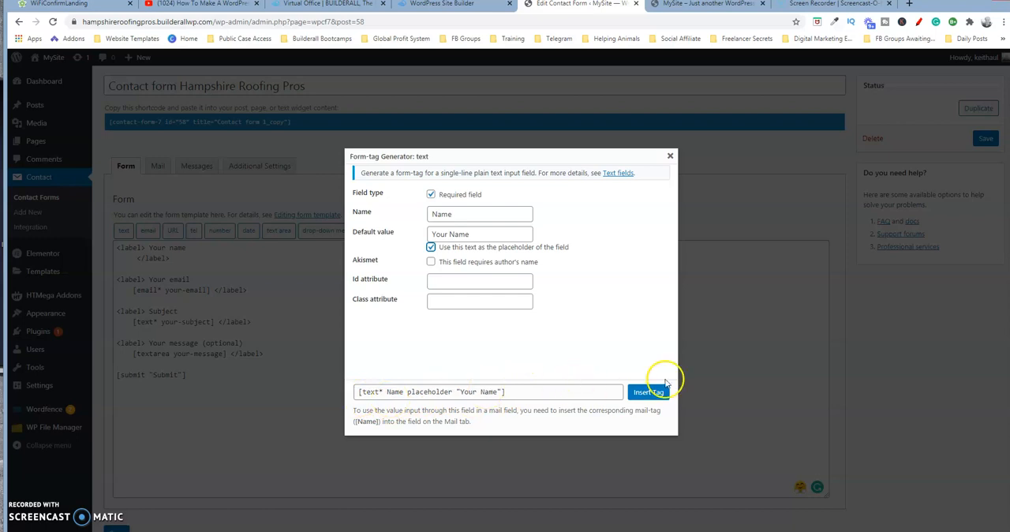
{"action": "left_click", "coordinate": [645, 394]}
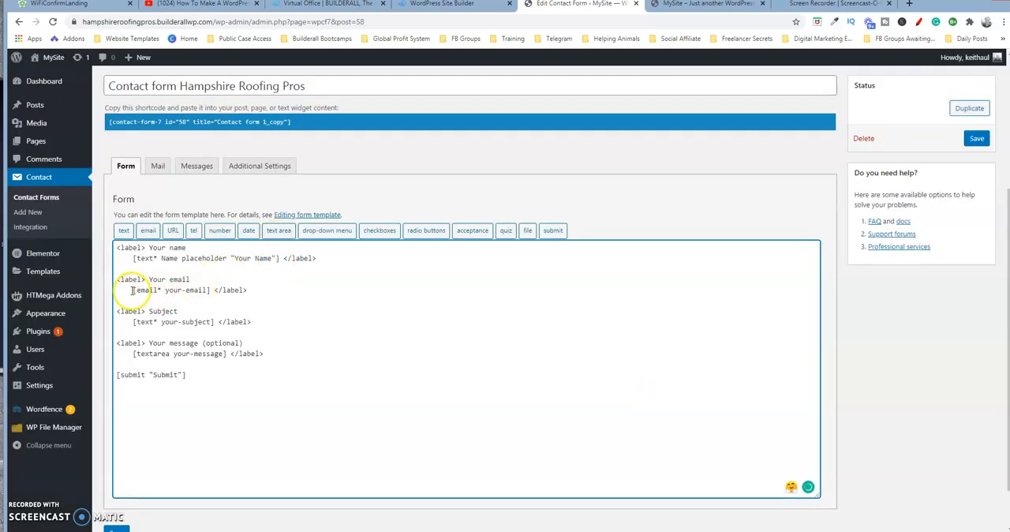
Step: Replace the [email* your-email] tag by starting a new required email tag named "Email"
{"action": "left_click_drag", "start_coordinate": [132, 290], "coordinate": [213, 290]}
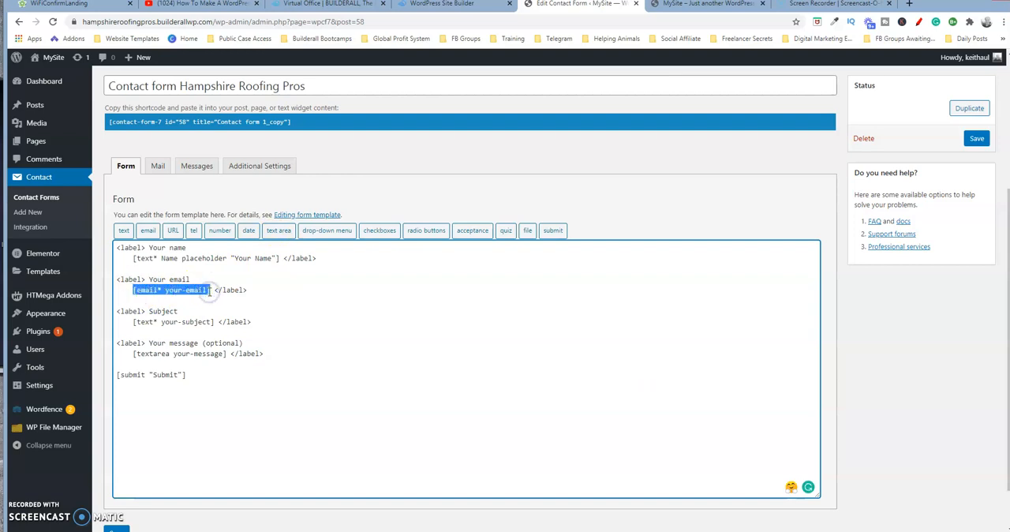
{"action": "key", "text": "BackSpace"}
{"action": "left_click", "coordinate": [151, 232]}
{"action": "left_click", "coordinate": [431, 194]}
{"action": "left_click_drag", "start_coordinate": [473, 216], "coordinate": [425, 222]}
{"action": "type", "text": "E"}
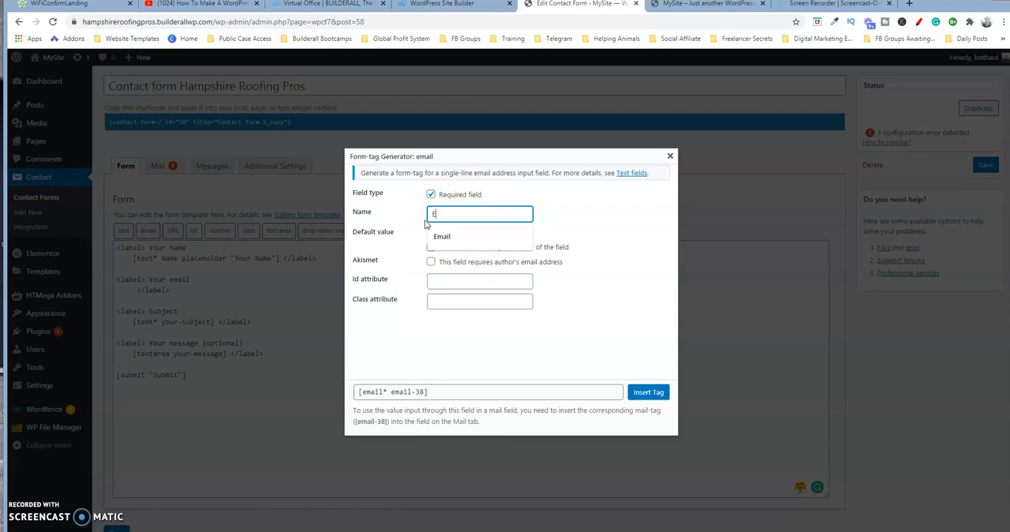
{"action": "type", "text": "mail"}
{"action": "key", "text": "Tab"}
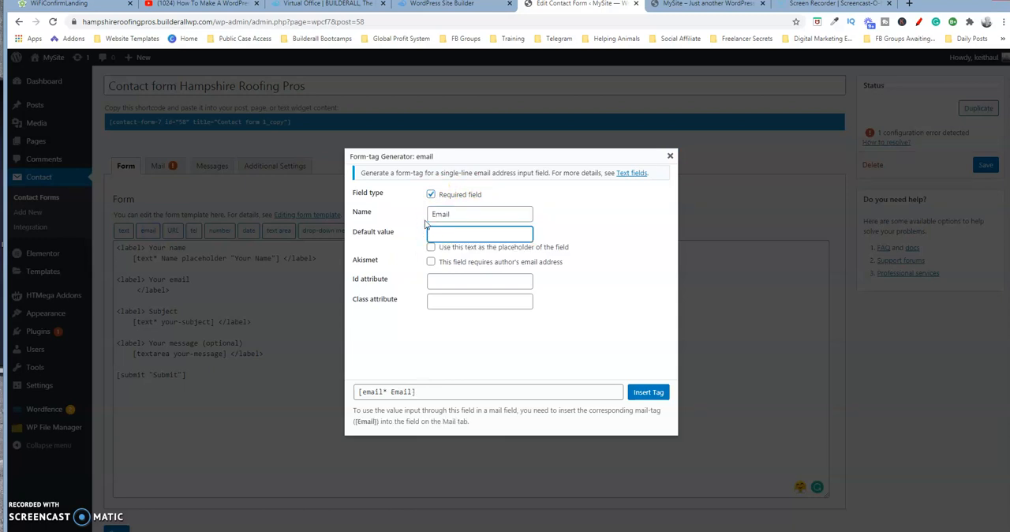
Step: Set the Email tag's default value to "Your Email" as placeholder text and insert the tag into the form
{"action": "type", "text": "Y"}
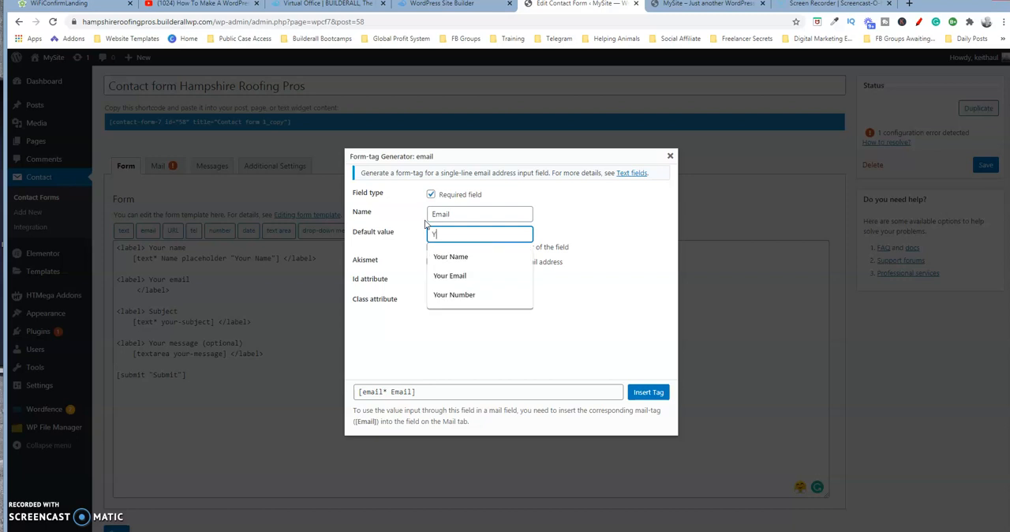
{"action": "type", "text": "our Email"}
{"action": "key", "text": "Tab"}
{"action": "left_click", "coordinate": [431, 247]}
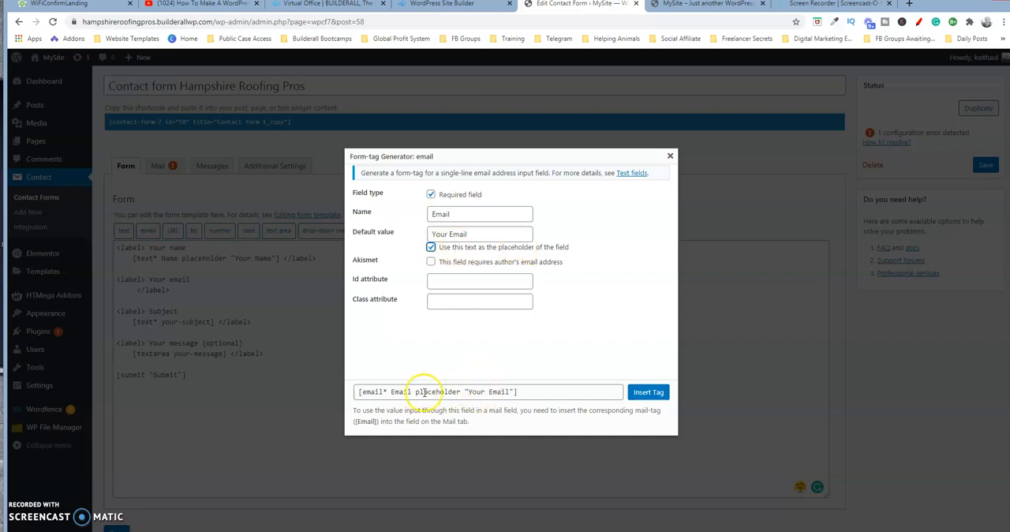
{"action": "left_click", "coordinate": [647, 392]}
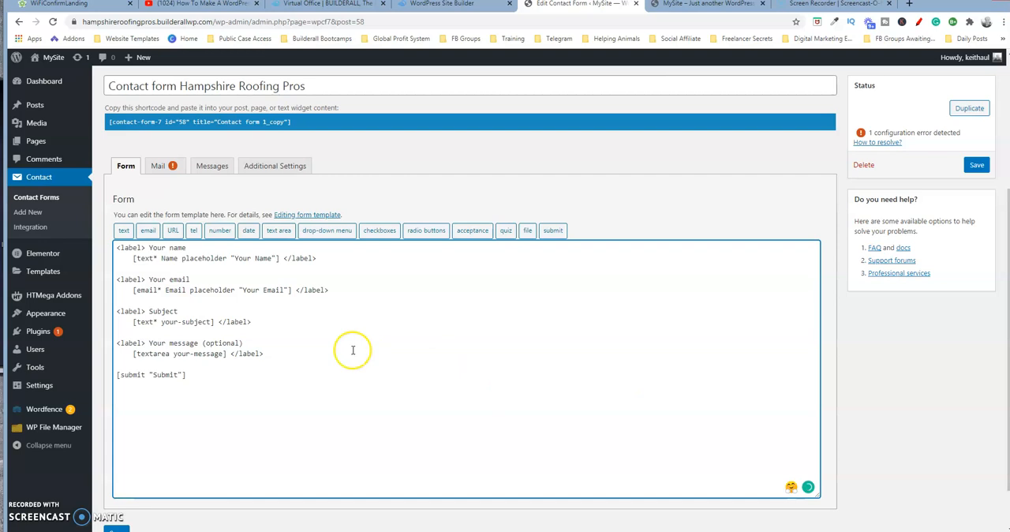
Step: Change the "Subject" label in the form template to "Phone"
{"action": "left_click", "coordinate": [149, 311]}
{"action": "left_click_drag", "start_coordinate": [148, 311], "coordinate": [180, 311]}
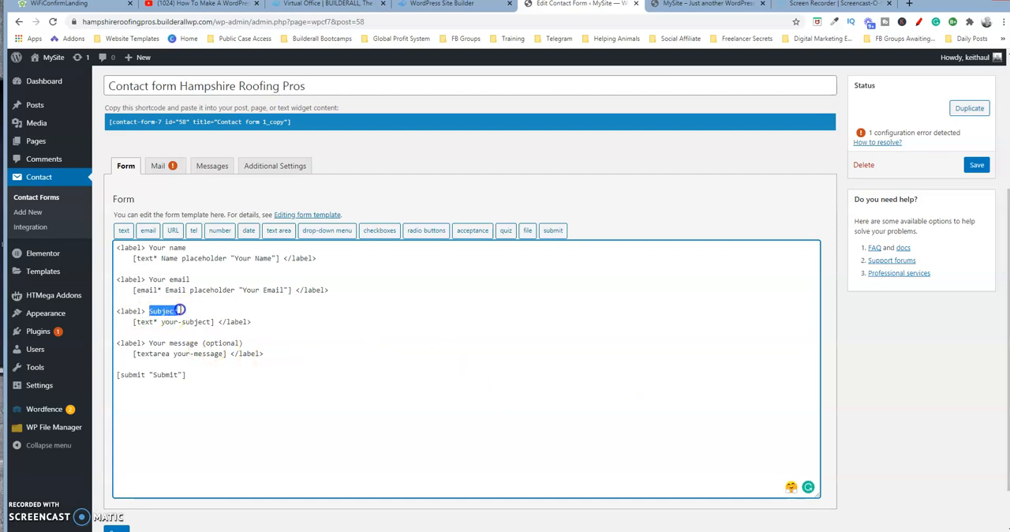
{"action": "double_click", "coordinate": [175, 311]}
{"action": "type", "text": "Phon"}
Step: Start a telephone form tag for the Phone label, make it a required field and name it "Phone"
{"action": "left_click_drag", "start_coordinate": [133, 321], "coordinate": [219, 321]}
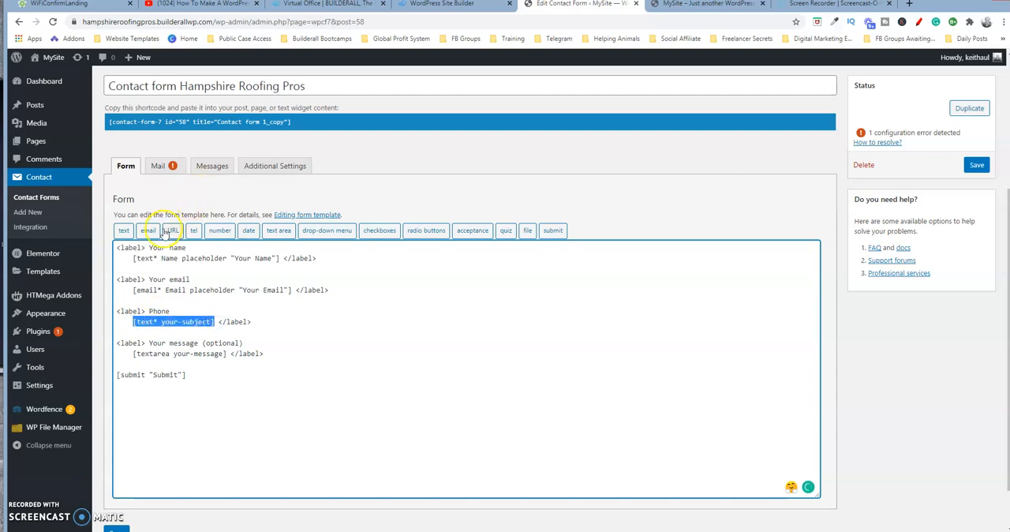
{"action": "left_click", "coordinate": [194, 236]}
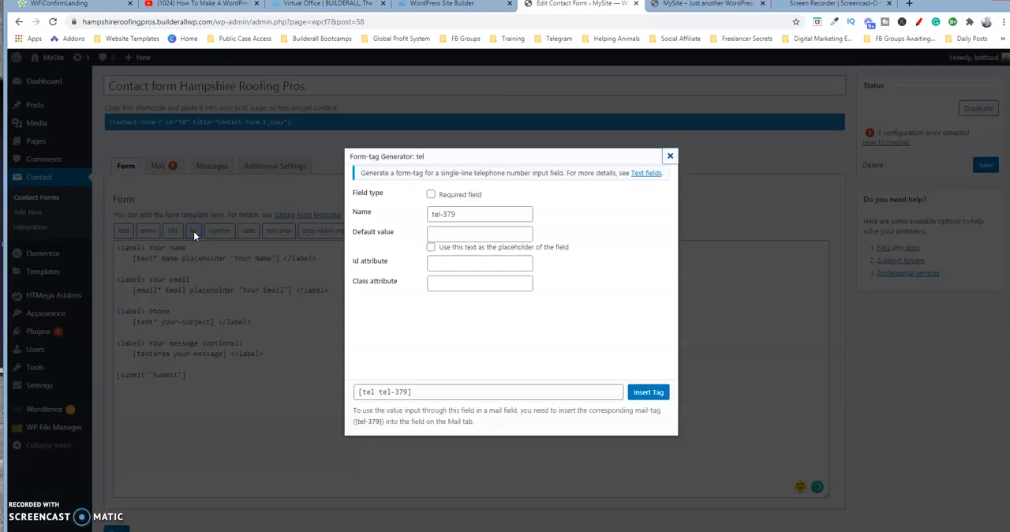
{"action": "left_click", "coordinate": [431, 194]}
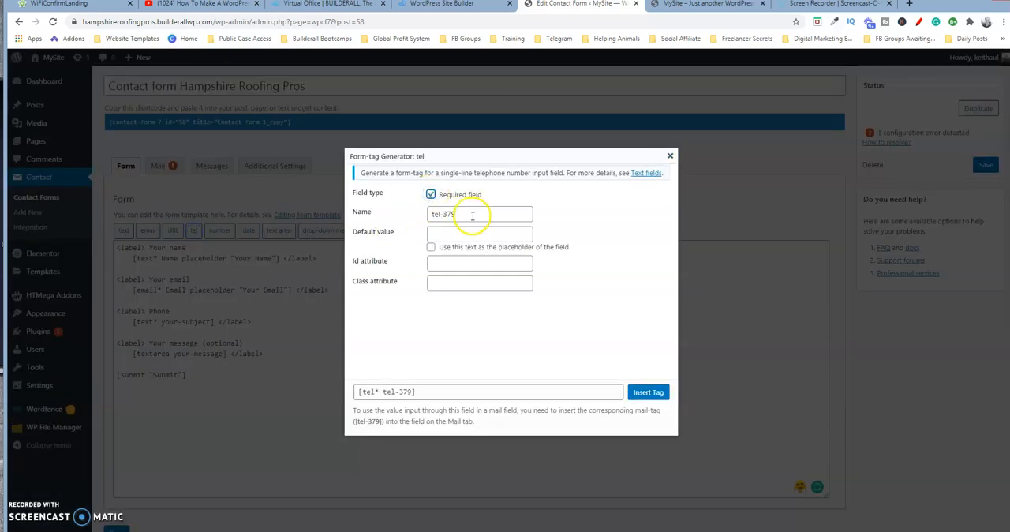
{"action": "left_click_drag", "start_coordinate": [472, 215], "coordinate": [430, 220]}
{"action": "type", "text": "Ph"}
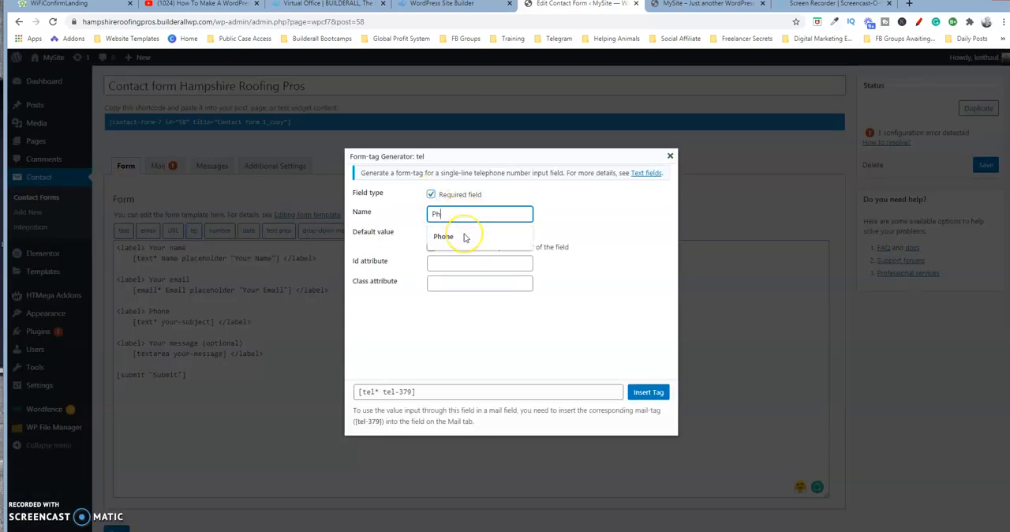
{"action": "type", "text": "o"}
{"action": "left_click", "coordinate": [465, 237]}
Step: Set the Phone tag's default value to "Your Phone Number", use it as the placeholder and insert the tag
{"action": "left_click", "coordinate": [465, 234]}
{"action": "type", "text": "Your Phone"}
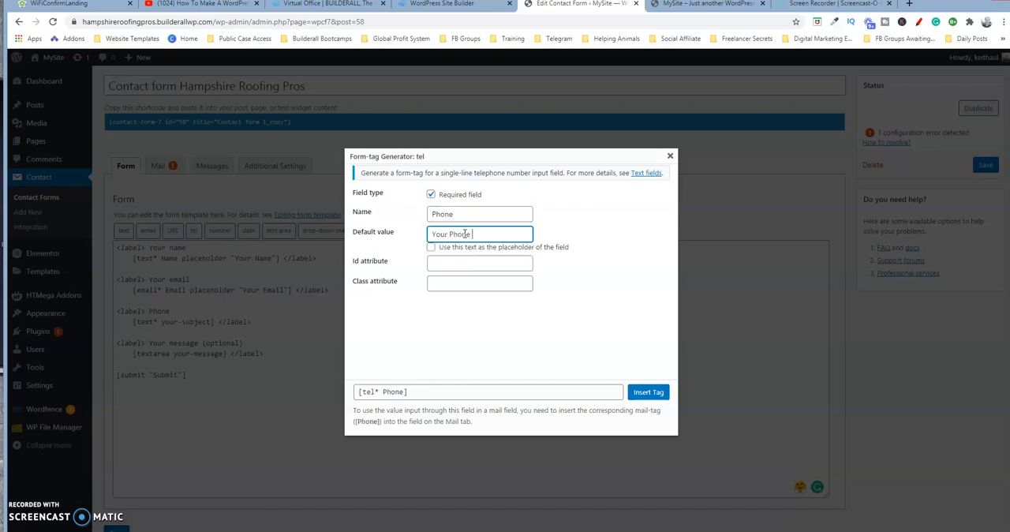
{"action": "type", "text": " Number"}
{"action": "key", "text": "Tab"}
{"action": "left_click", "coordinate": [431, 247]}
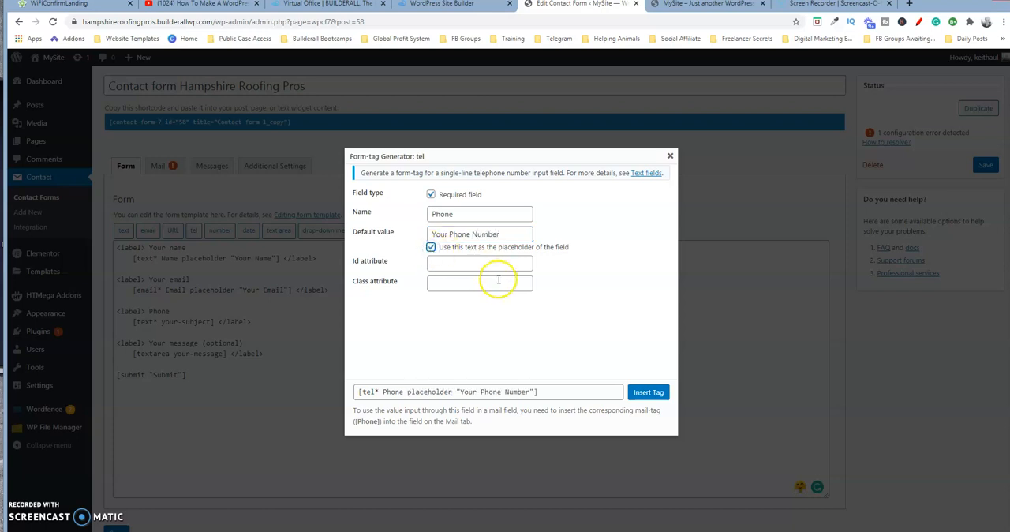
{"action": "left_click", "coordinate": [645, 392]}
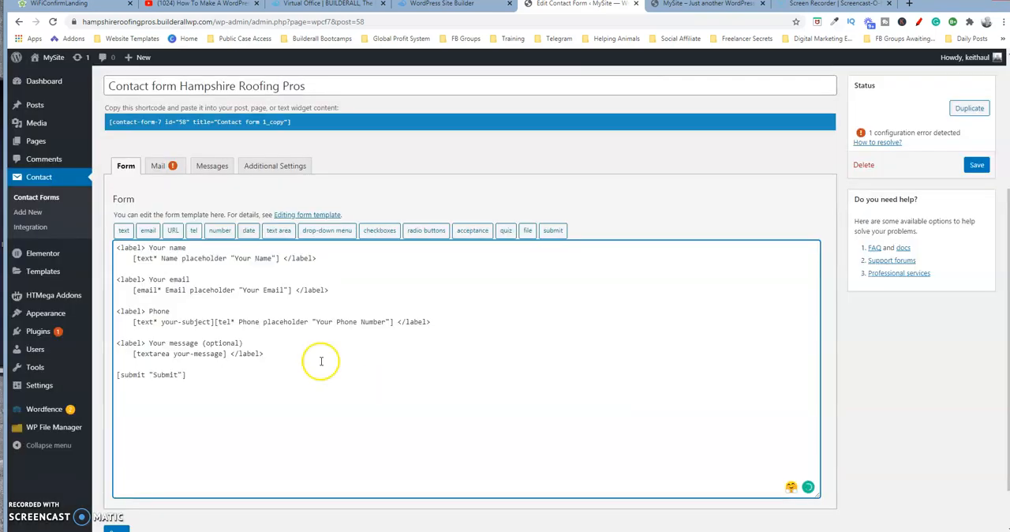
Step: Delete the leftover [text* your-subject] tag in front of the new telephone tag
{"action": "left_click", "coordinate": [214, 322]}
{"action": "left_click_drag", "start_coordinate": [214, 321], "coordinate": [133, 324]}
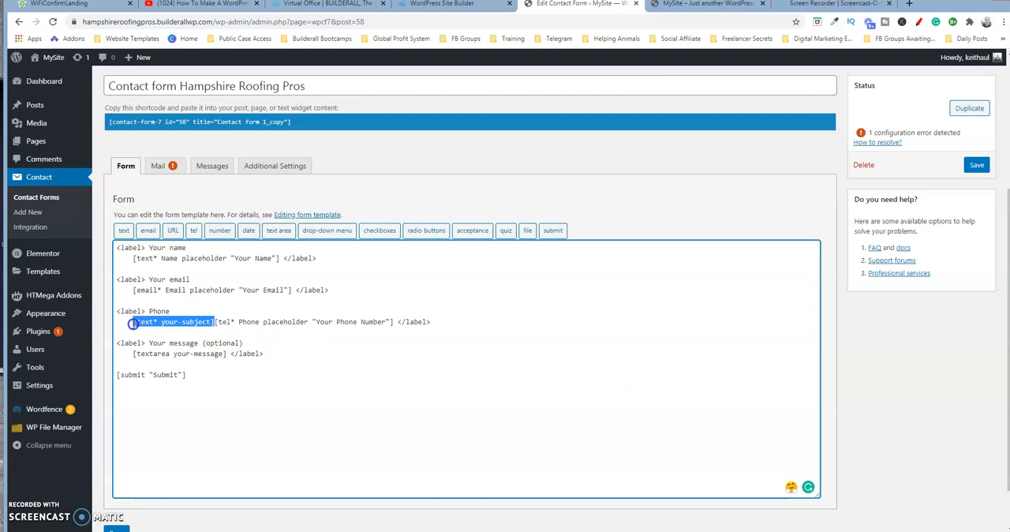
{"action": "key", "text": "BackSpace"}
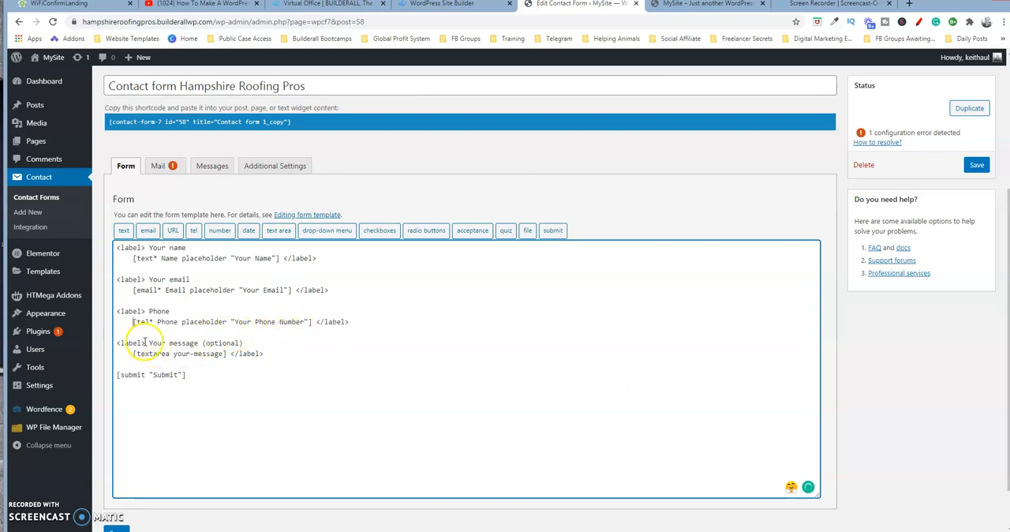
Step: Change the "Your message (optional)" label in the form template to "Type of Service"
{"action": "left_click_drag", "start_coordinate": [149, 344], "coordinate": [198, 346]}
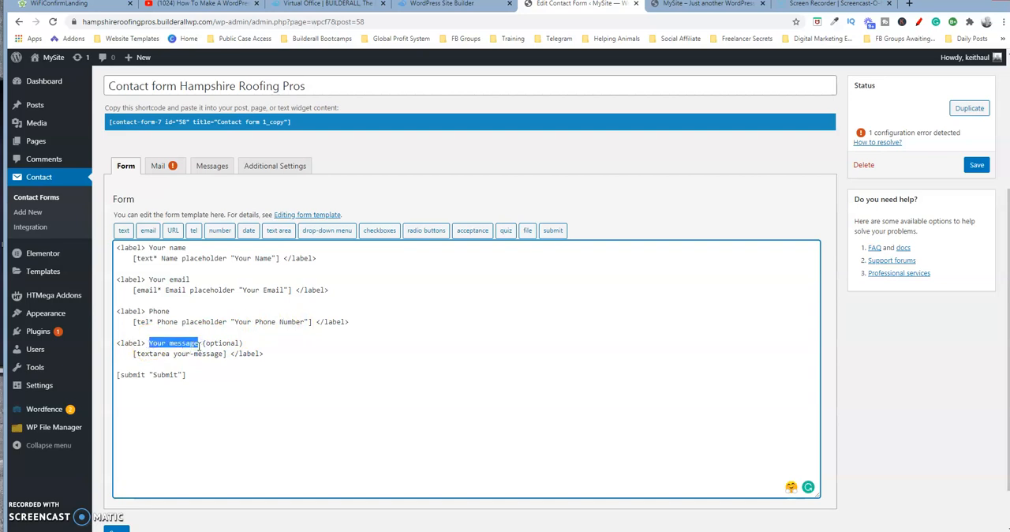
{"action": "left_click_drag", "start_coordinate": [245, 345], "coordinate": [150, 352]}
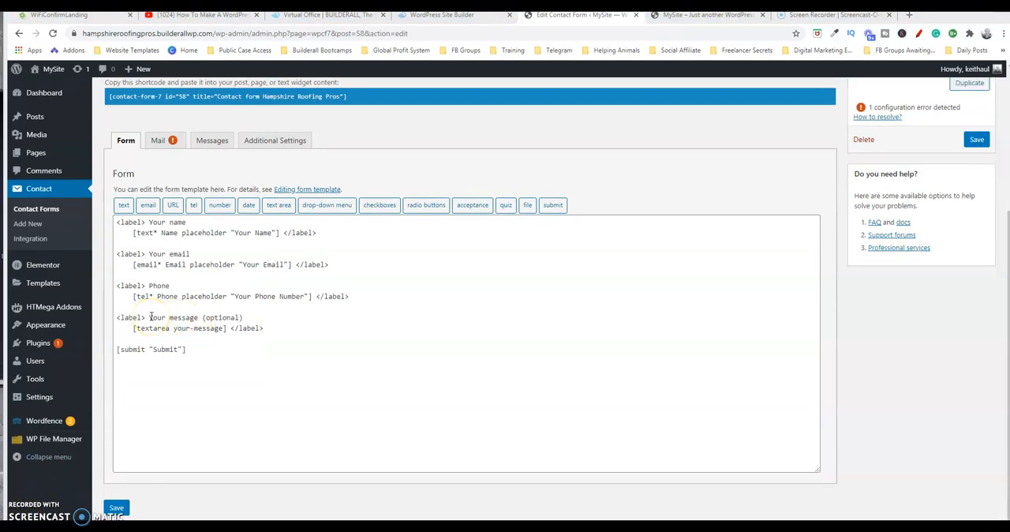
{"action": "left_click_drag", "start_coordinate": [149, 317], "coordinate": [252, 320]}
{"action": "type", "text": "Type of Service"}
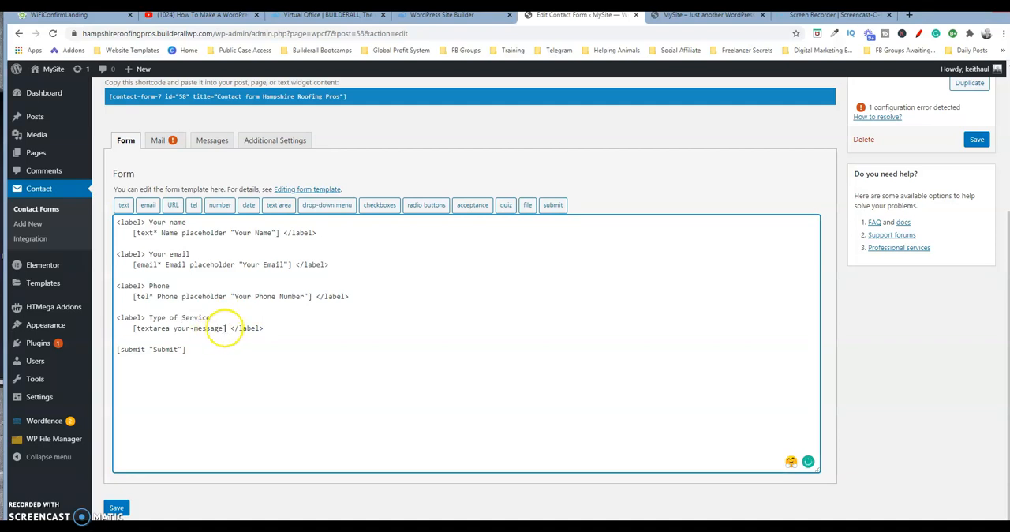
Step: Start a text form tag to replace the textarea under Type of Service, make it required and name it "Type"
{"action": "left_click_drag", "start_coordinate": [227, 328], "coordinate": [133, 328]}
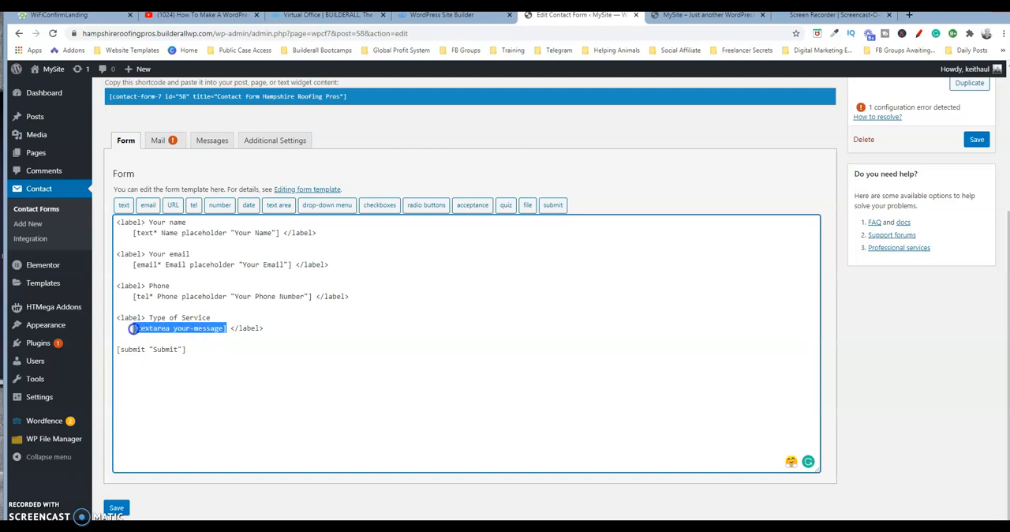
{"action": "left_click", "coordinate": [123, 204]}
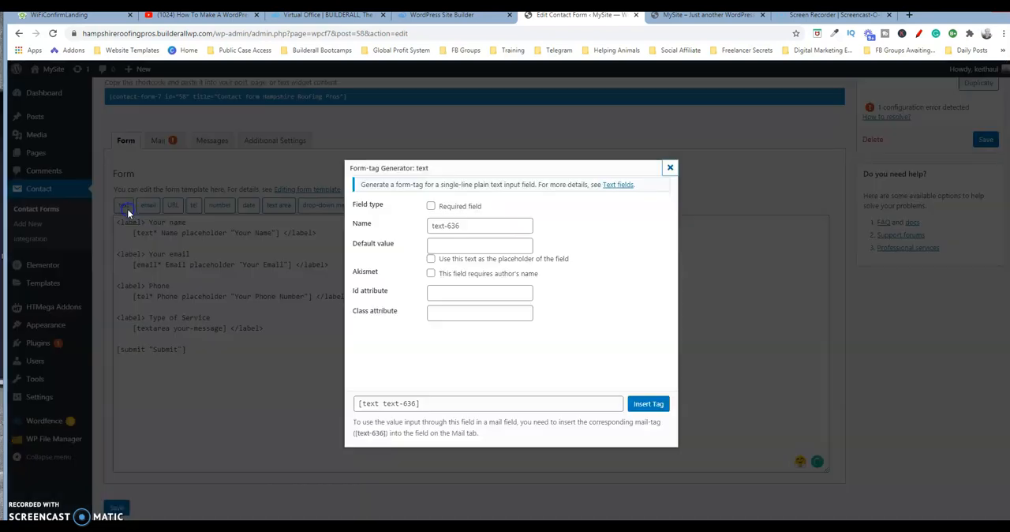
{"action": "left_click", "coordinate": [487, 226]}
{"action": "double_click", "coordinate": [488, 226]}
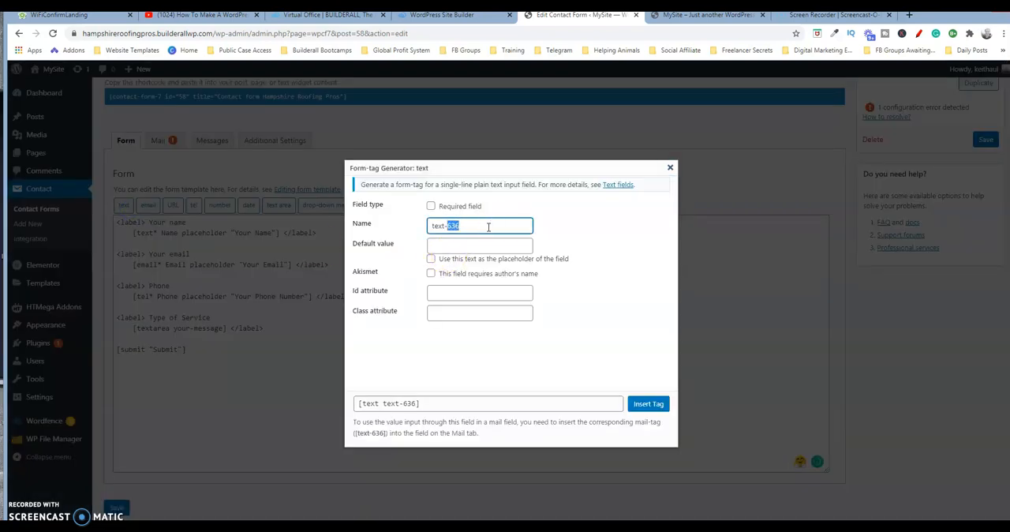
{"action": "left_click", "coordinate": [431, 206]}
{"action": "left_click_drag", "start_coordinate": [451, 226], "coordinate": [413, 230]}
{"action": "double_click", "coordinate": [465, 225]}
{"action": "left_click_drag", "start_coordinate": [467, 226], "coordinate": [415, 228]}
{"action": "type", "text": "Type"}
{"action": "key", "text": "Tab"}
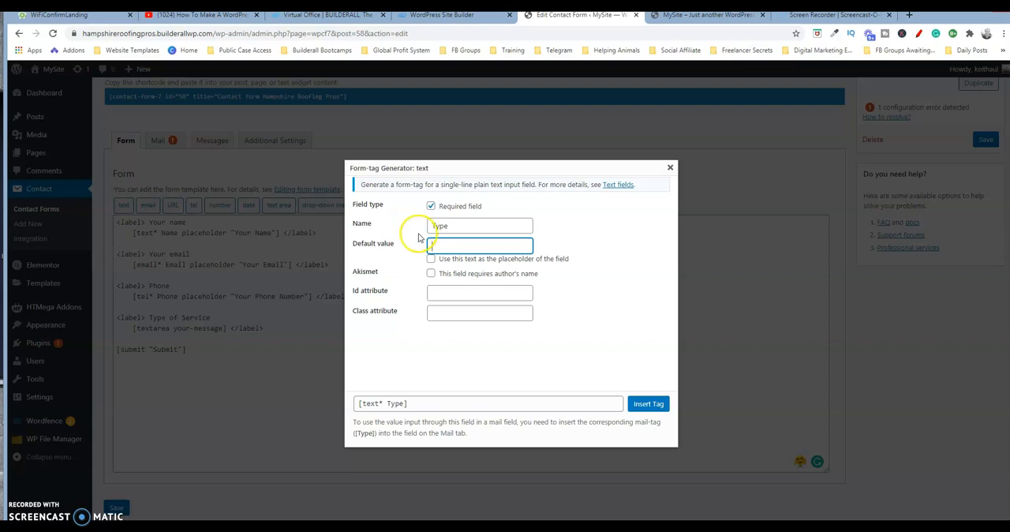
Step: Insert the Type tag with "Repair or Install?" as its placeholder and delete the leftover [textarea your-message] tag in front of it
{"action": "type", "text": "R"}
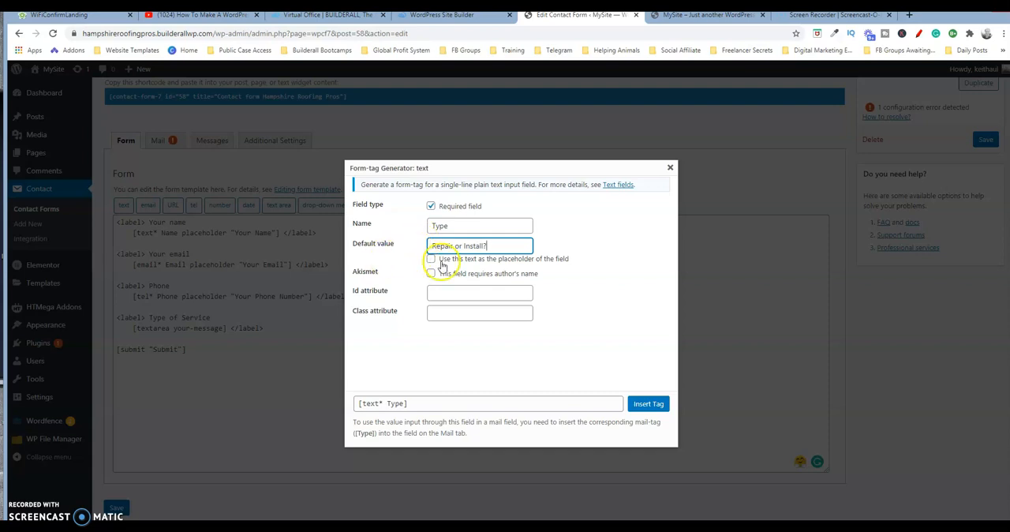
{"action": "left_click", "coordinate": [432, 260]}
{"action": "left_click", "coordinate": [432, 260]}
{"action": "left_click", "coordinate": [648, 403]}
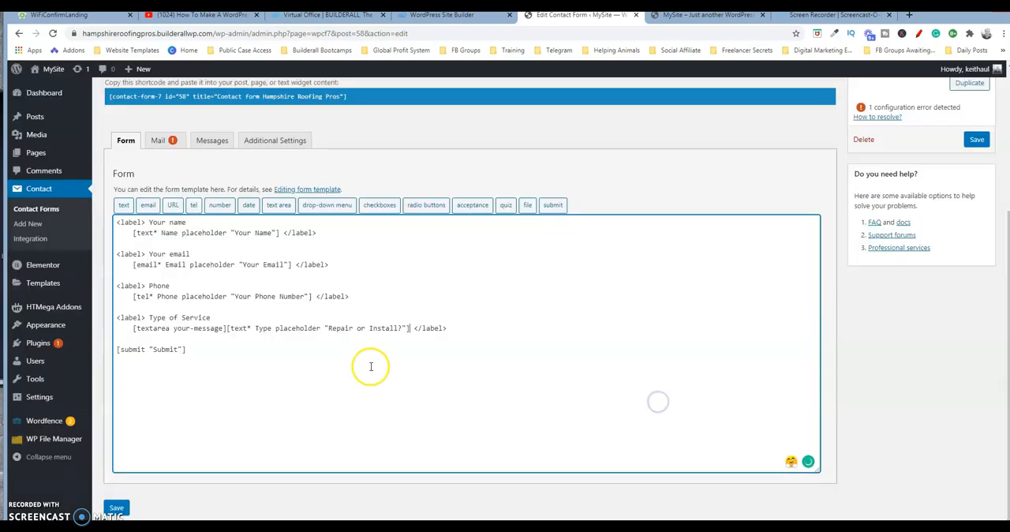
{"action": "left_click_drag", "start_coordinate": [225, 328], "coordinate": [132, 333]}
{"action": "key", "text": "BackSpace"}
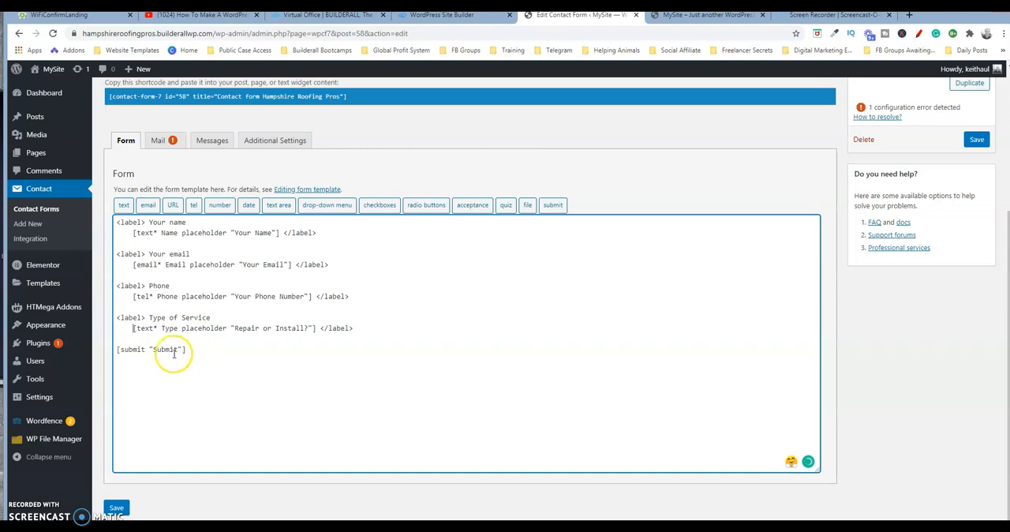
Step: Change the submit tag's label in the form template to "Submit Your Request"
{"action": "double_click", "coordinate": [165, 350]}
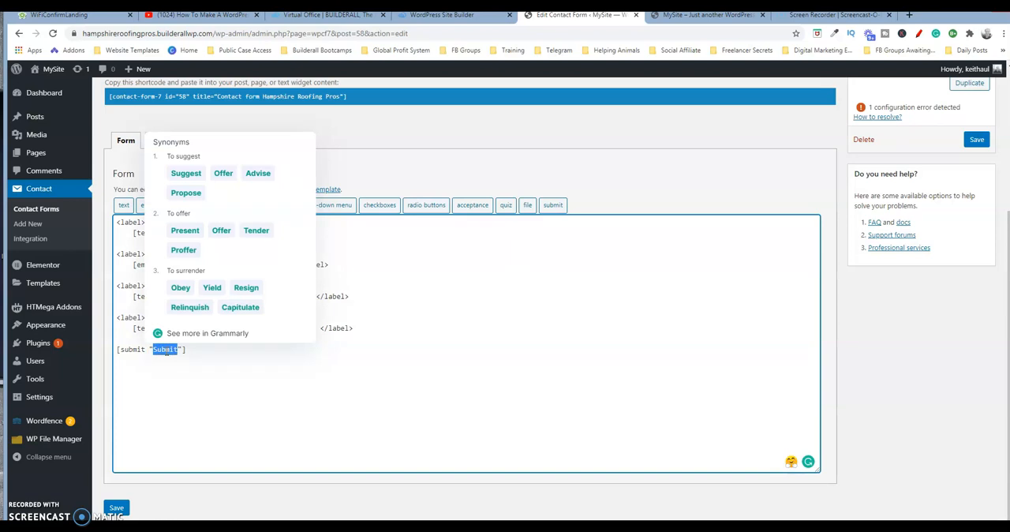
{"action": "type", "text": "Submit Your Request"}
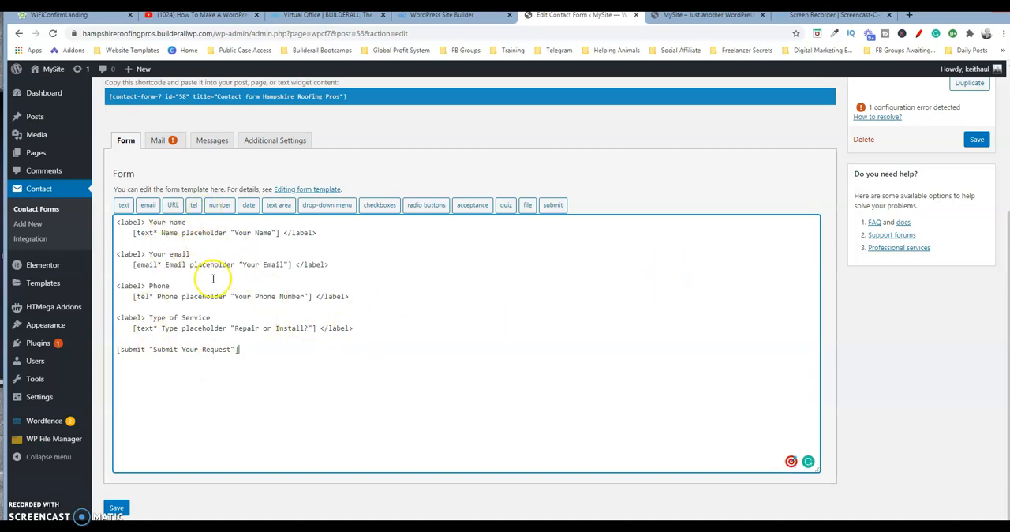
{"action": "left_click", "coordinate": [150, 207]}
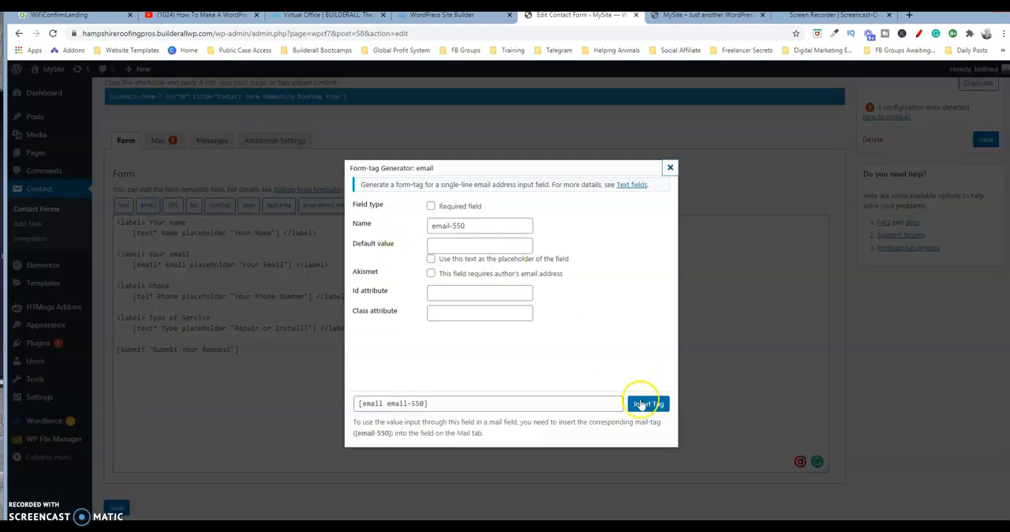
{"action": "left_click", "coordinate": [671, 168]}
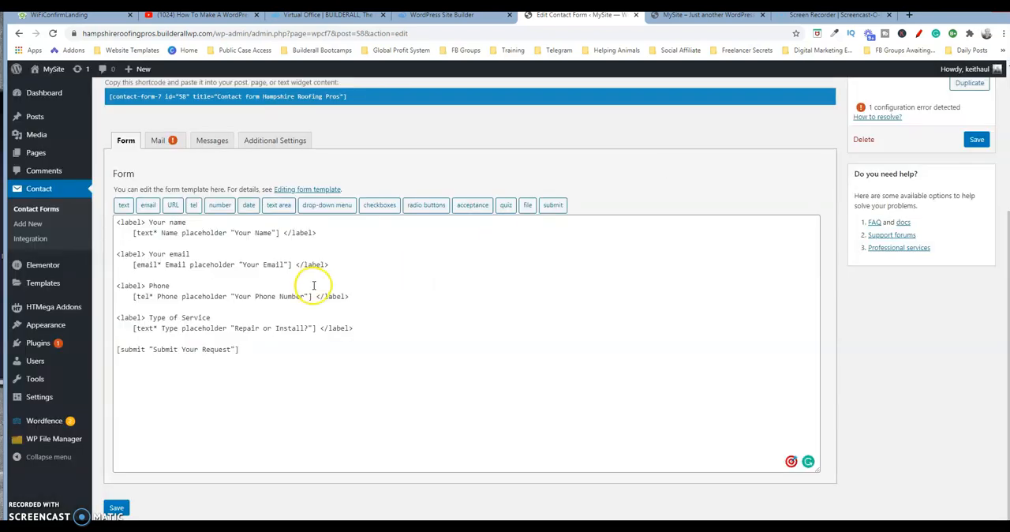
Step: In the contact form's mail settings, replace the Subject with "Hampshire Roofing Pros [Name] Needs Quote"
{"action": "left_click", "coordinate": [160, 142]}
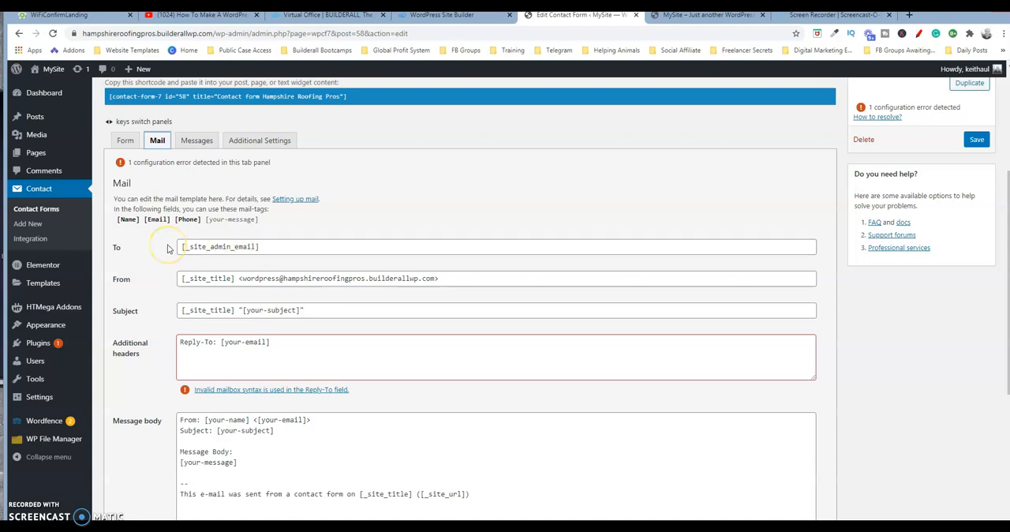
{"action": "left_click", "coordinate": [267, 246]}
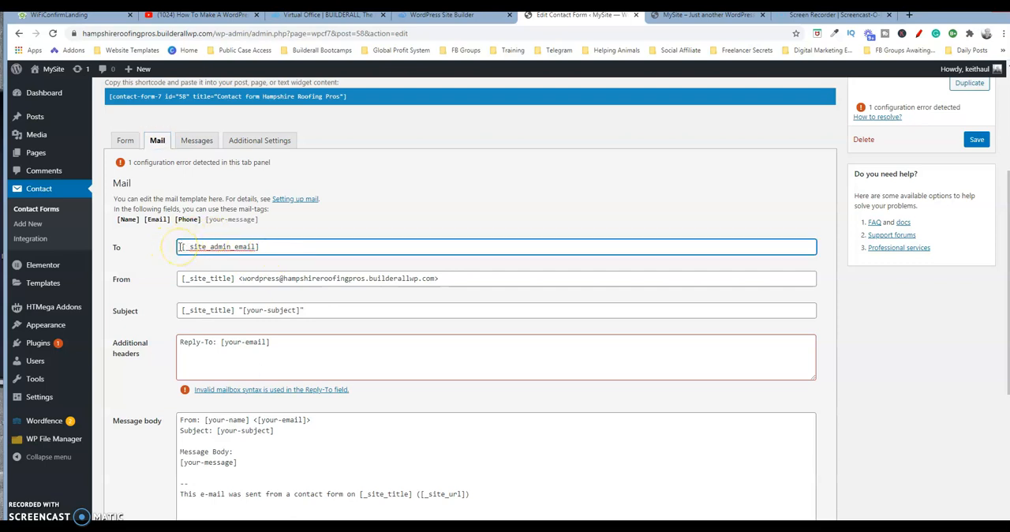
{"action": "left_click", "coordinate": [269, 247]}
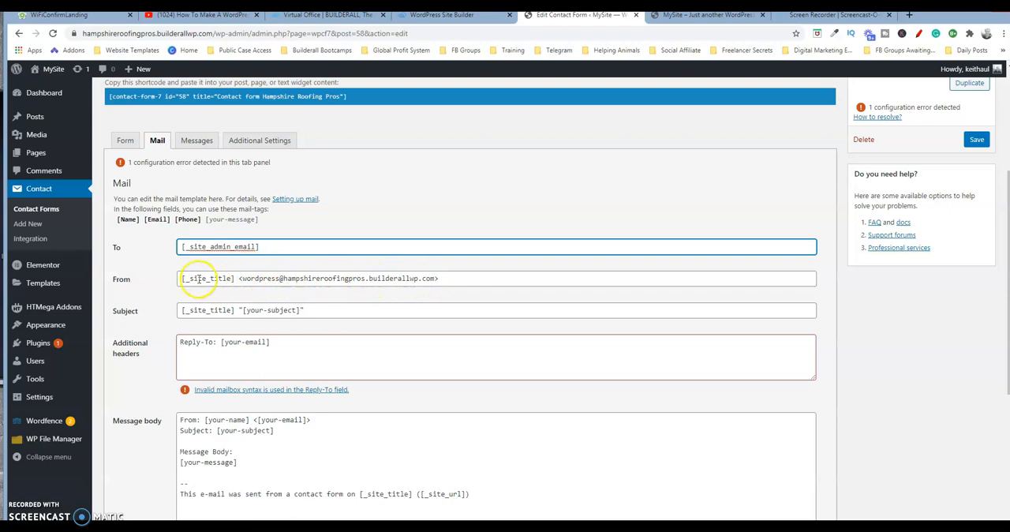
{"action": "left_click", "coordinate": [300, 310]}
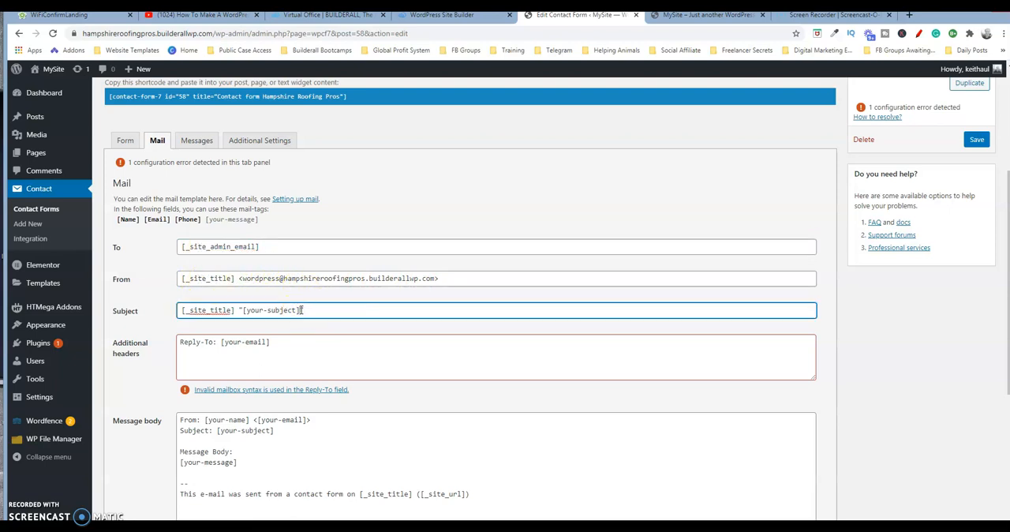
{"action": "left_click", "coordinate": [320, 310]}
{"action": "type", "text": "\""}
{"action": "left_click_drag", "start_coordinate": [319, 311], "coordinate": [172, 320]}
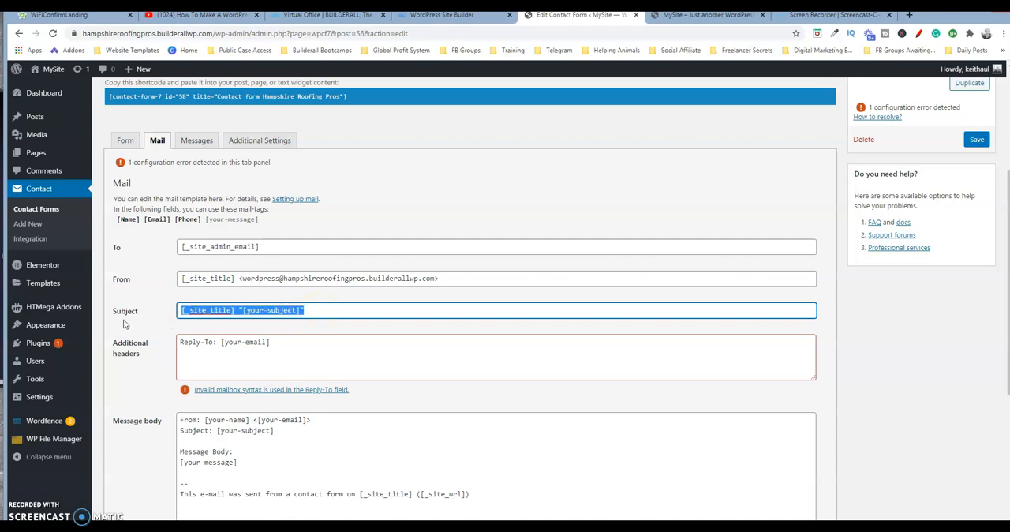
{"action": "key", "text": "BackSpace"}
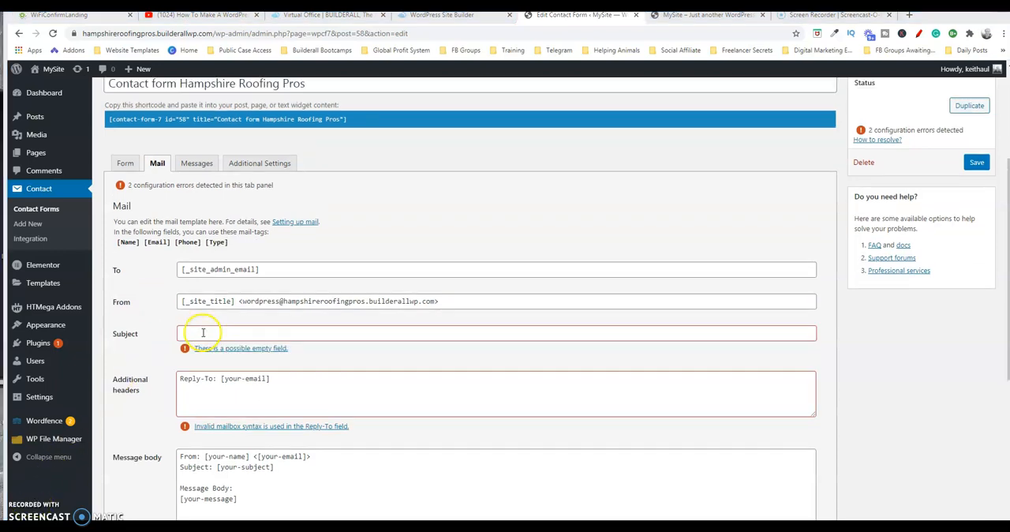
{"action": "left_click", "coordinate": [203, 332]}
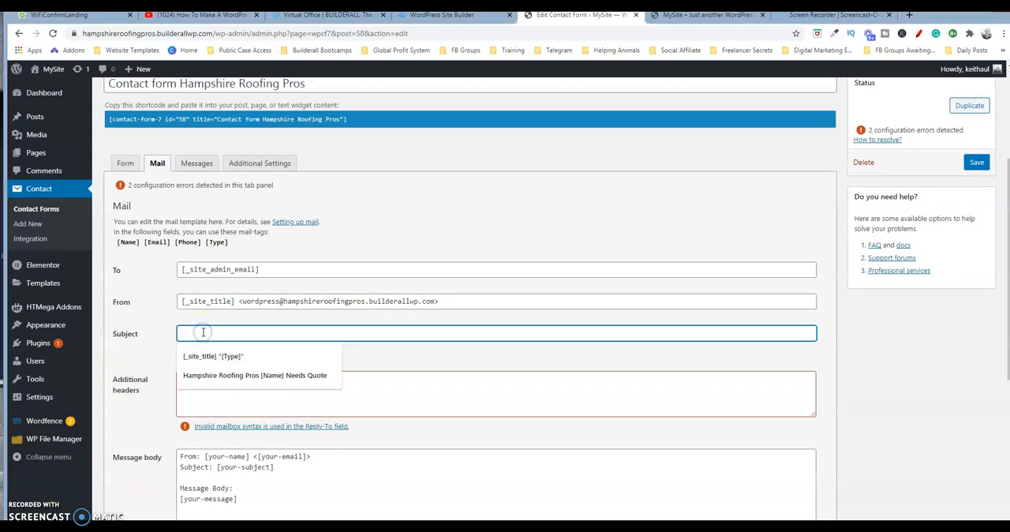
{"action": "left_click", "coordinate": [234, 378]}
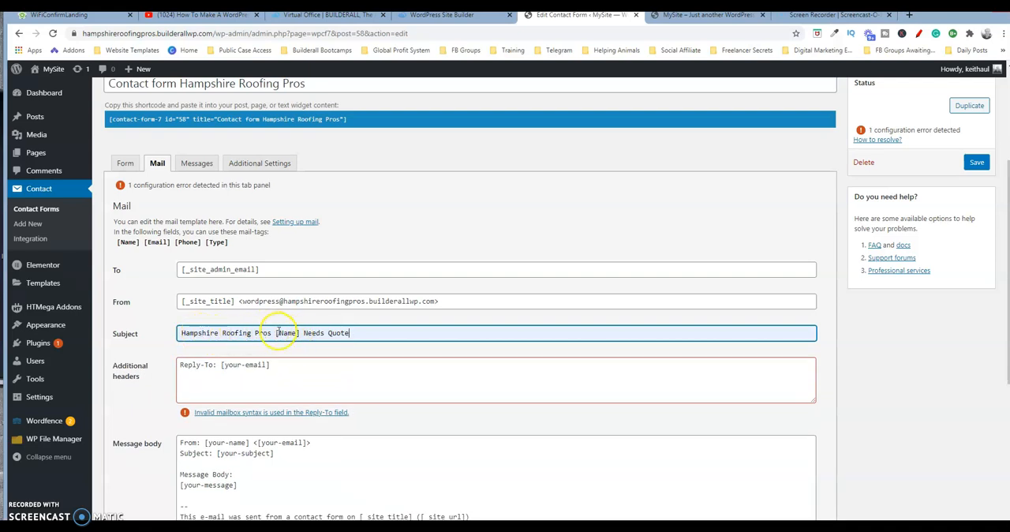
{"action": "left_click", "coordinate": [297, 332]}
Step: Copy "Reply-To: [Email]" from the Notepad notes and replace the mail template's additional headers with it
{"action": "left_click", "coordinate": [277, 368]}
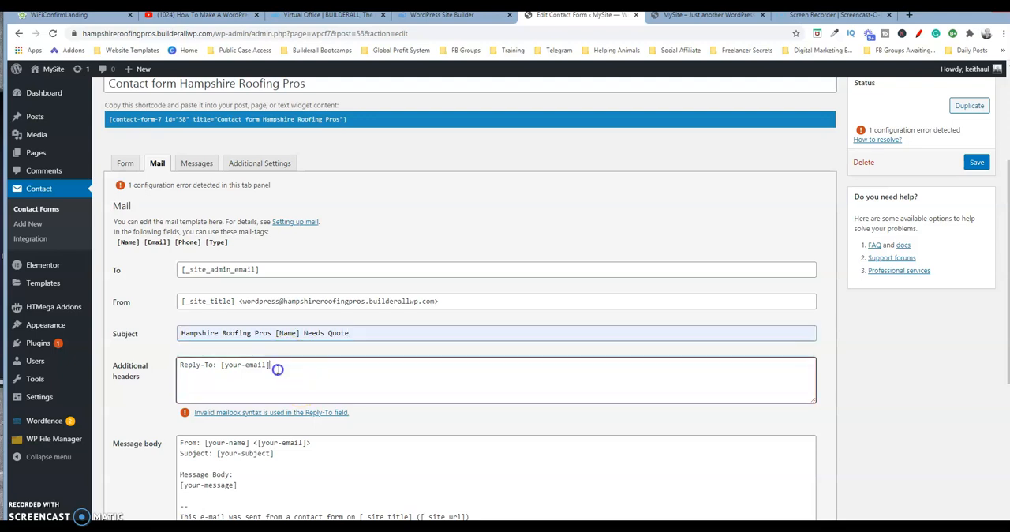
{"action": "left_click", "coordinate": [609, 527]}
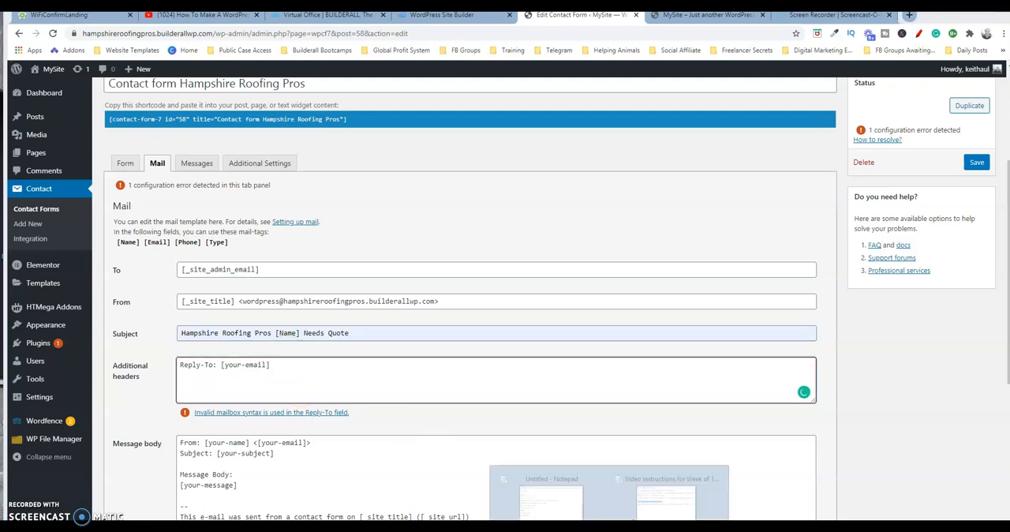
{"action": "left_click", "coordinate": [550, 499]}
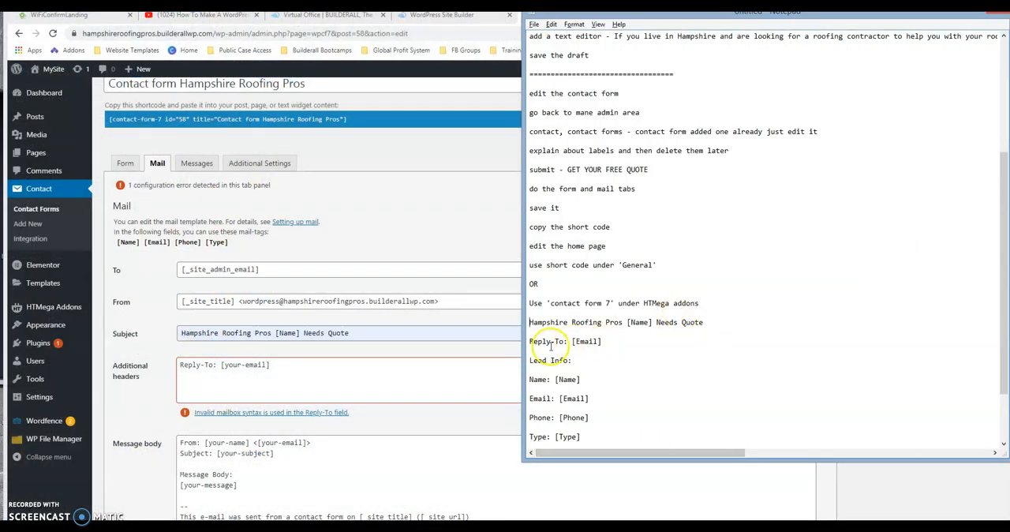
{"action": "left_click_drag", "start_coordinate": [548, 341], "coordinate": [603, 341]}
{"action": "key", "text": "ctrl+c"}
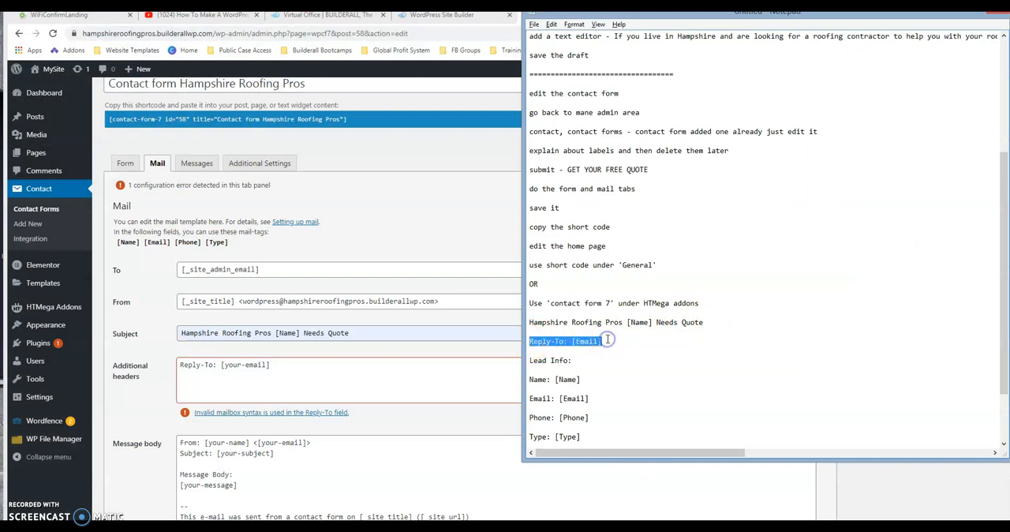
{"action": "left_click", "coordinate": [361, 368]}
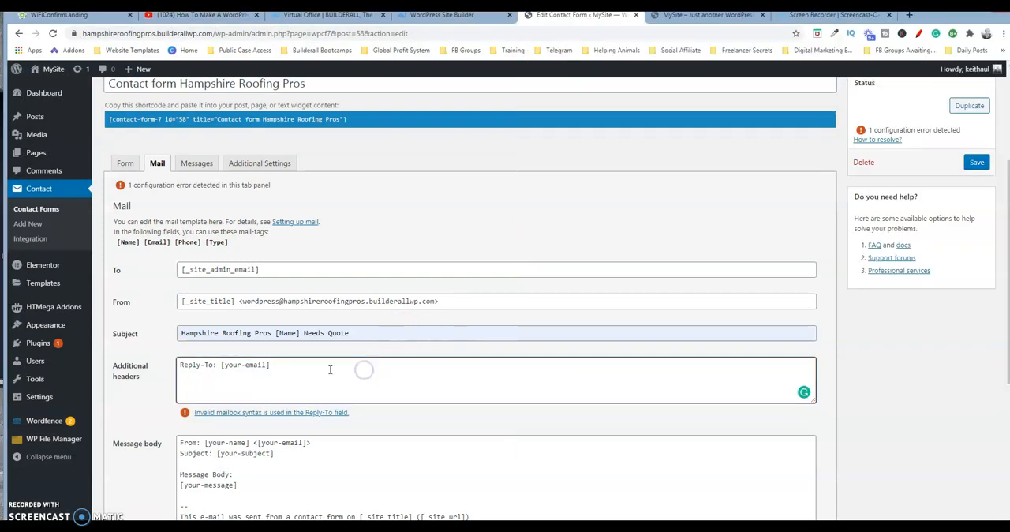
{"action": "left_click_drag", "start_coordinate": [311, 368], "coordinate": [152, 359]}
{"action": "key", "text": "ctrl+v"}
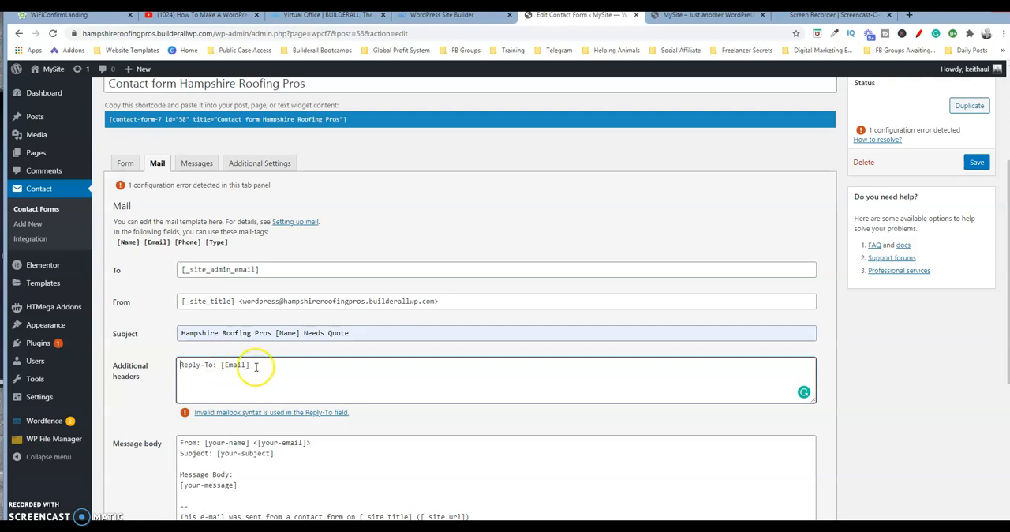
Step: Copy the Lead Info lines for [Name], [Email], [Phone] and [Type] from Notepad over the message body's default text, keeping the sent-from footer
{"action": "left_click", "coordinate": [292, 460]}
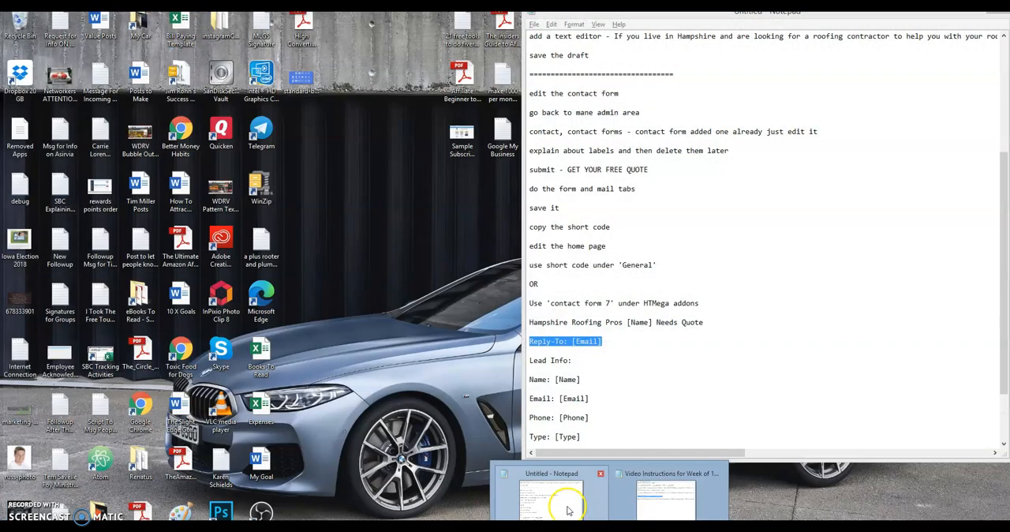
{"action": "left_click", "coordinate": [567, 506]}
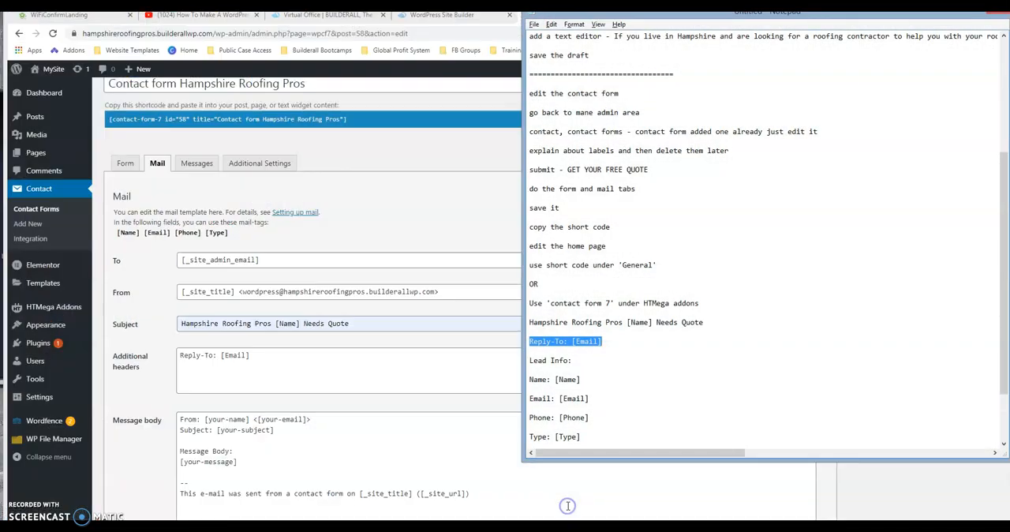
{"action": "left_click", "coordinate": [531, 360]}
{"action": "key", "text": "shift+Down"}
{"action": "key", "text": "shift+Down"}
{"action": "key", "text": "shift+Down"}
{"action": "key", "text": "shift+Down"}
{"action": "key", "text": "shift+Down"}
{"action": "key", "text": "shift+Down"}
{"action": "key", "text": "shift+Down"}
{"action": "key", "text": "shift+Down"}
{"action": "key", "text": "shift+Down"}
{"action": "key", "text": "shift+Down"}
{"action": "key", "text": "shift+Down"}
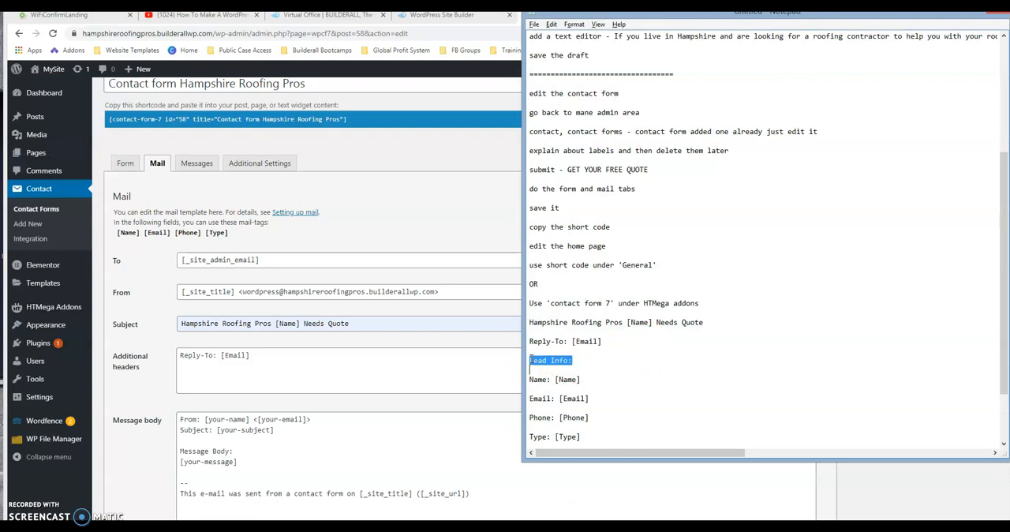
{"action": "key", "text": "shift+Up"}
{"action": "key", "text": "ctrl+c"}
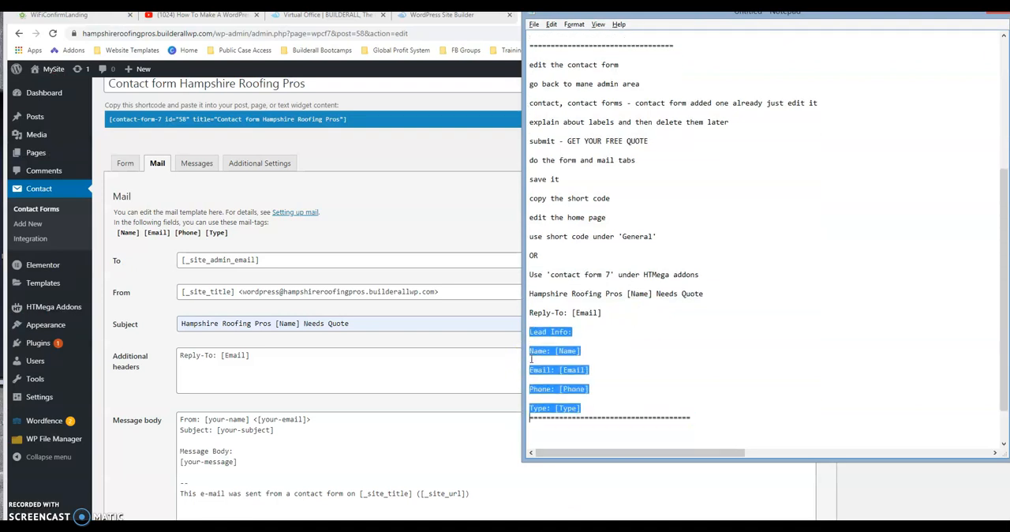
{"action": "left_click", "coordinate": [338, 428]}
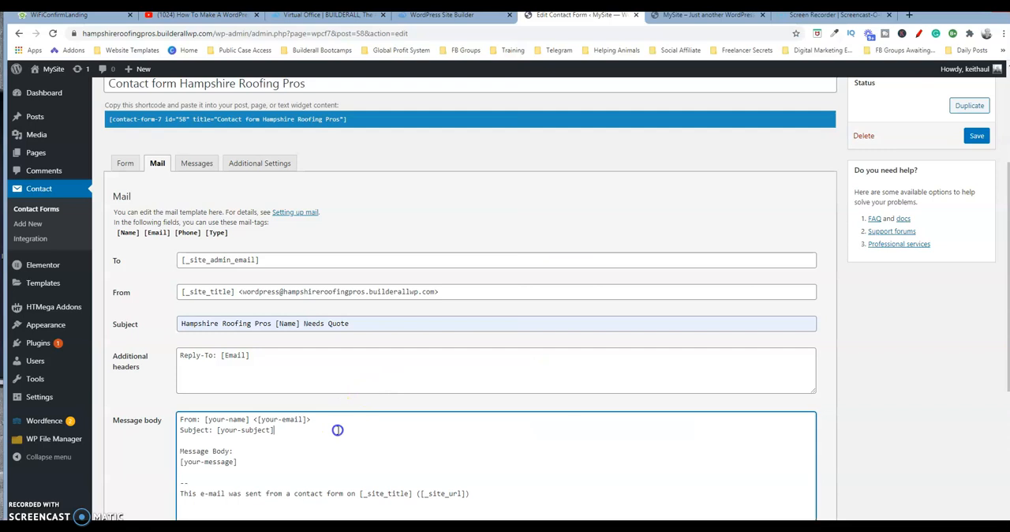
{"action": "left_click_drag", "start_coordinate": [181, 419], "coordinate": [240, 474]}
{"action": "key", "text": "ctrl+v"}
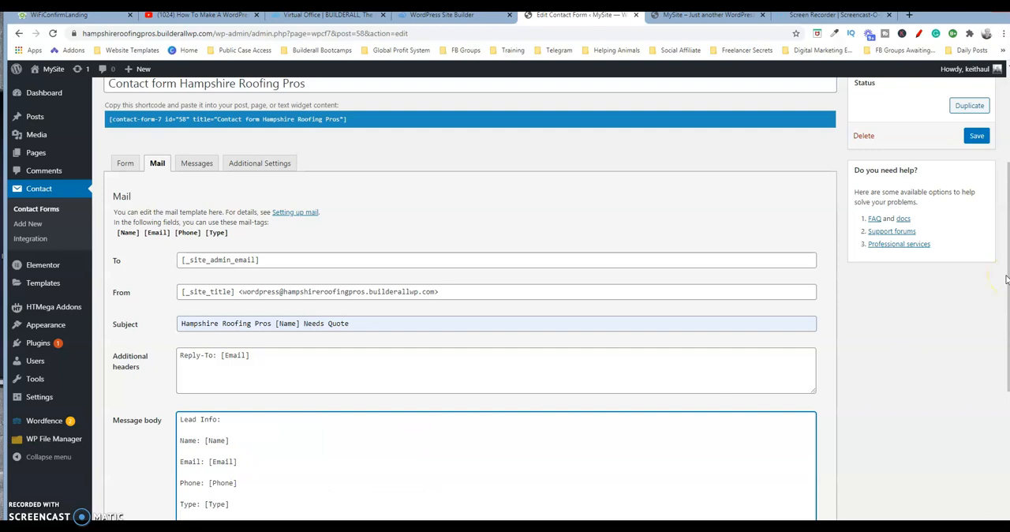
Step: Save the contact form with its updated mail template
{"action": "left_click_drag", "start_coordinate": [1006, 285], "coordinate": [1007, 387]}
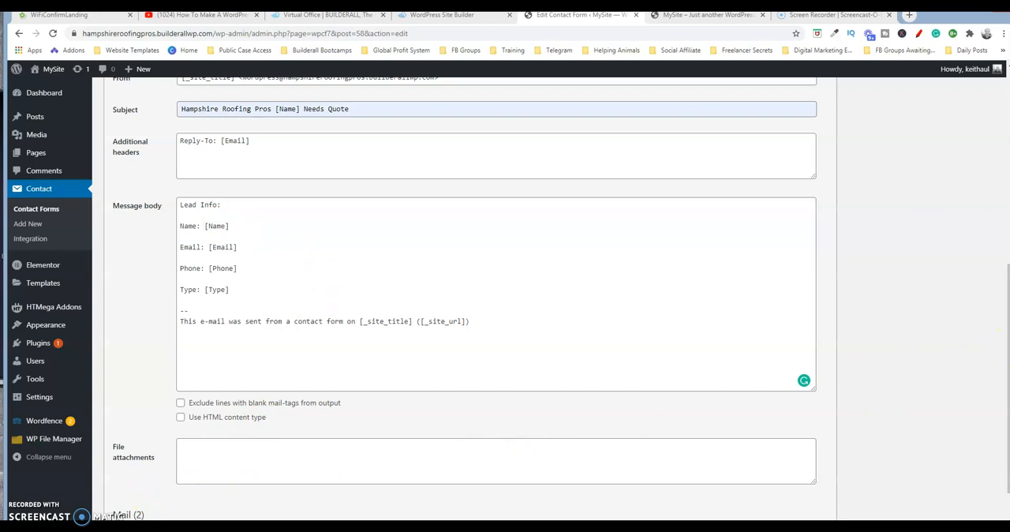
{"action": "left_click", "coordinate": [1004, 424]}
{"action": "left_click", "coordinate": [824, 406]}
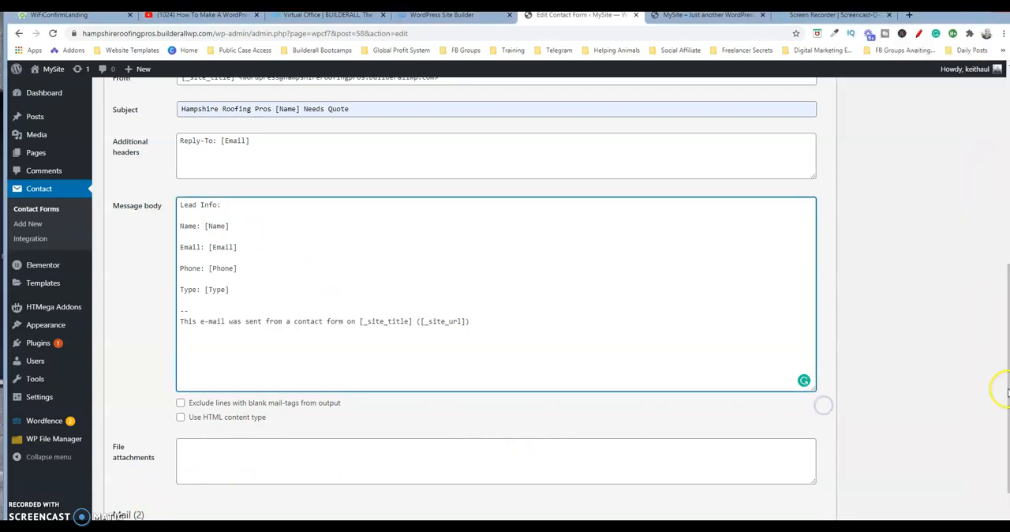
{"action": "left_click_drag", "start_coordinate": [1006, 394], "coordinate": [1005, 461]}
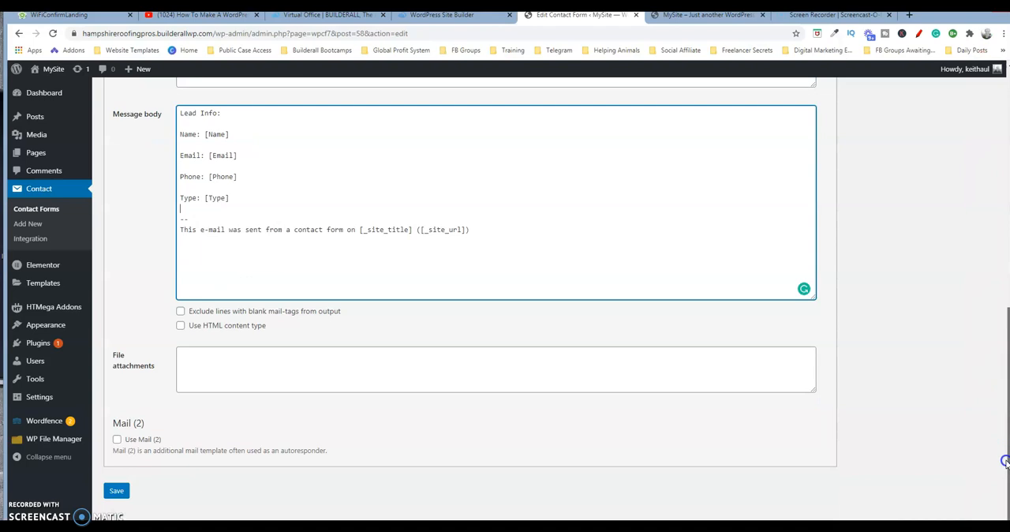
{"action": "left_click", "coordinate": [116, 492]}
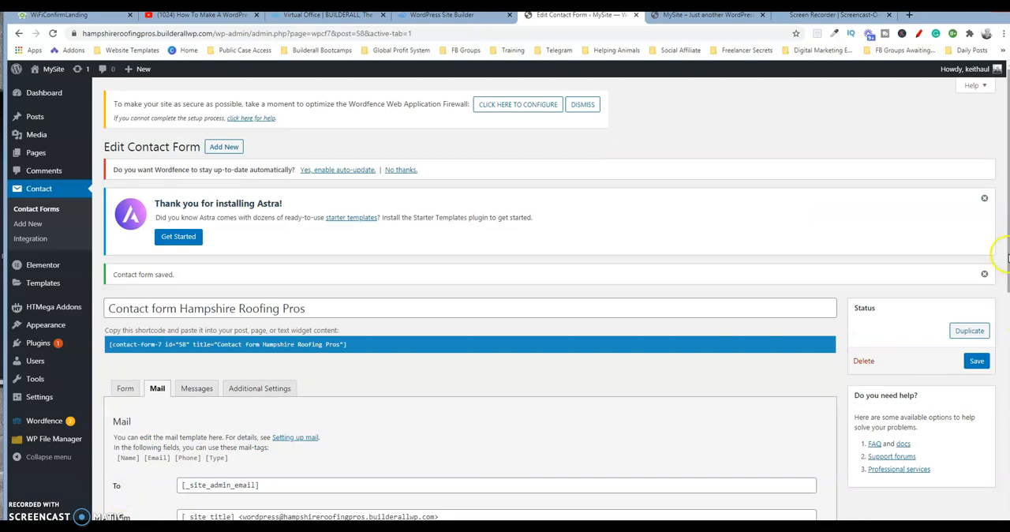
Step: Go back to the form template and review its labels and field tags
{"action": "left_click_drag", "start_coordinate": [1007, 257], "coordinate": [1006, 342]}
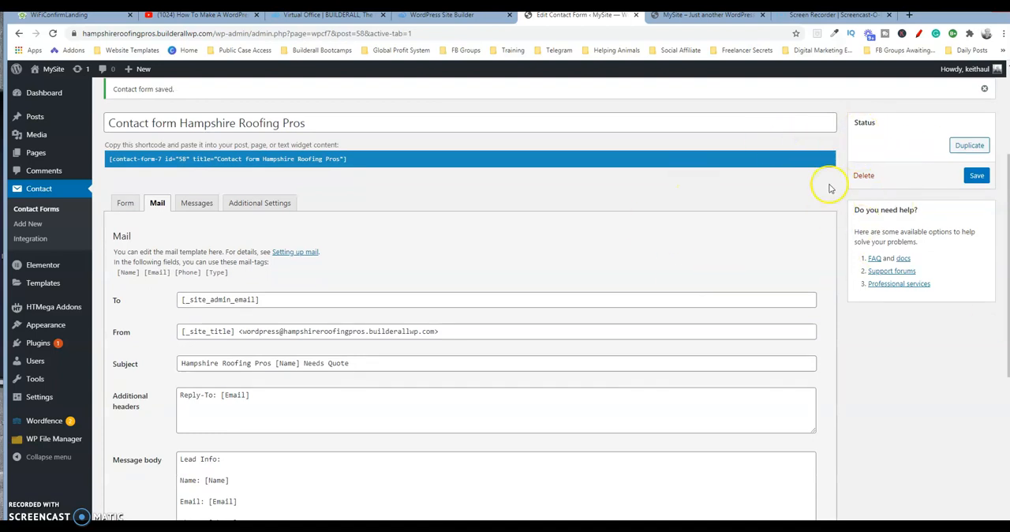
{"action": "left_click", "coordinate": [123, 206]}
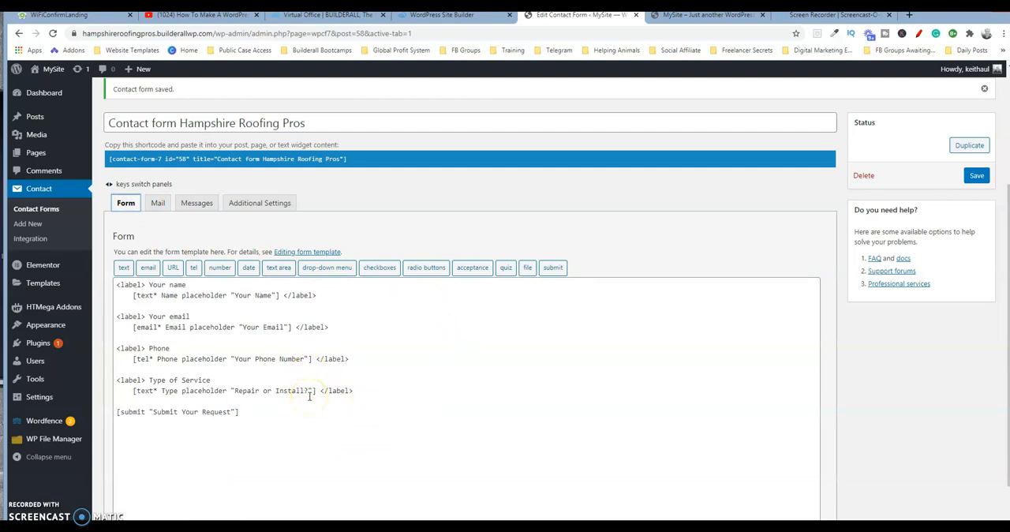
{"action": "left_click", "coordinate": [293, 377]}
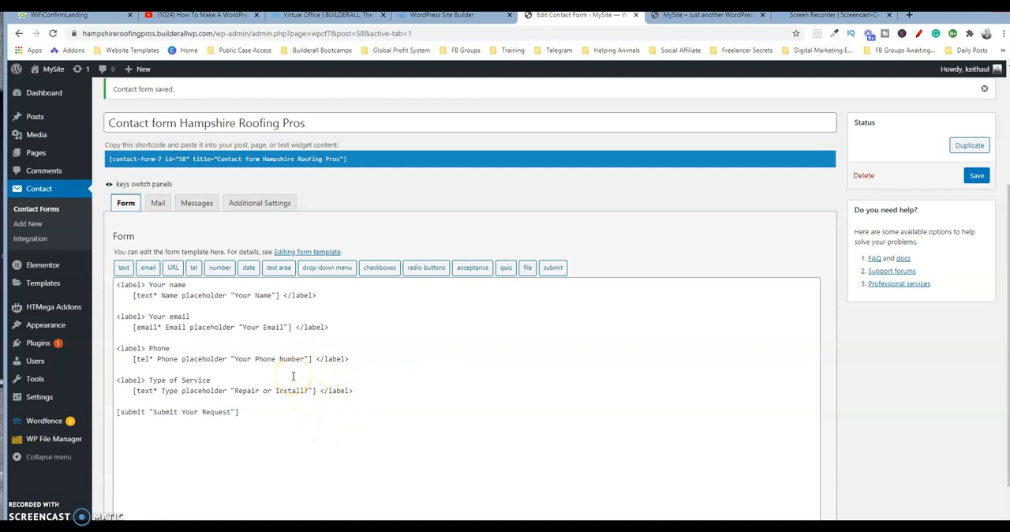